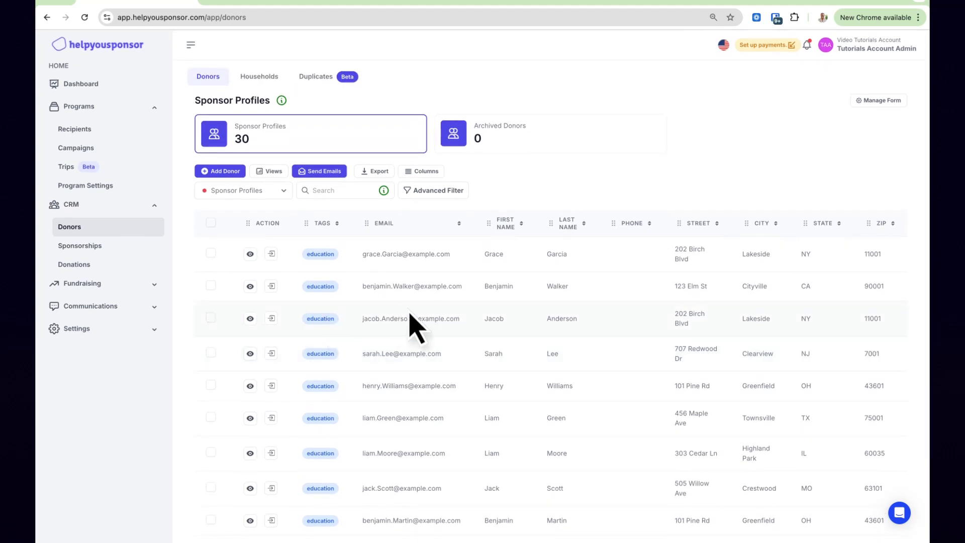
# - Look through the donor list and examine the tags assigned to each sponsor profile
pyautogui.scroll(-3, 442, 339)
pyautogui.scroll(3, 558, 301)
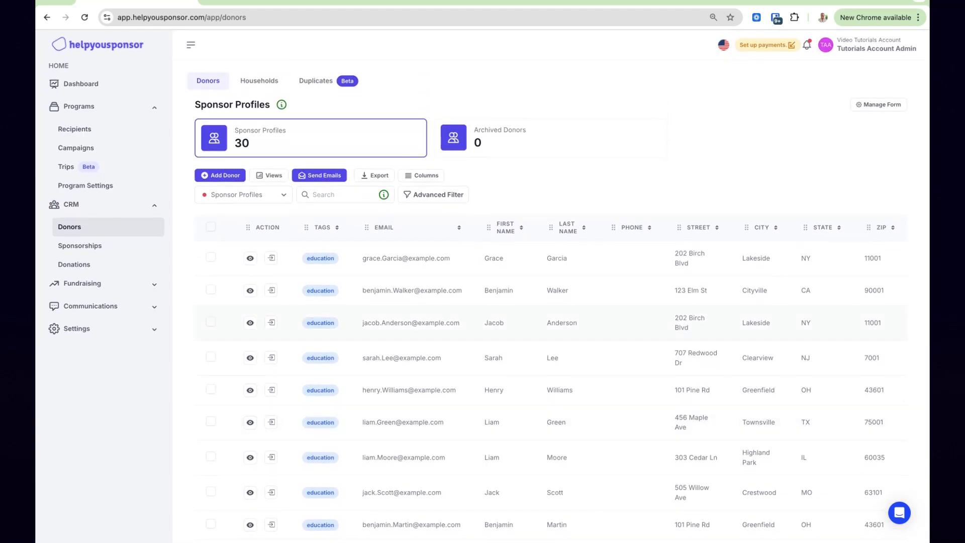
pyautogui.scroll(-3, 558, 283)
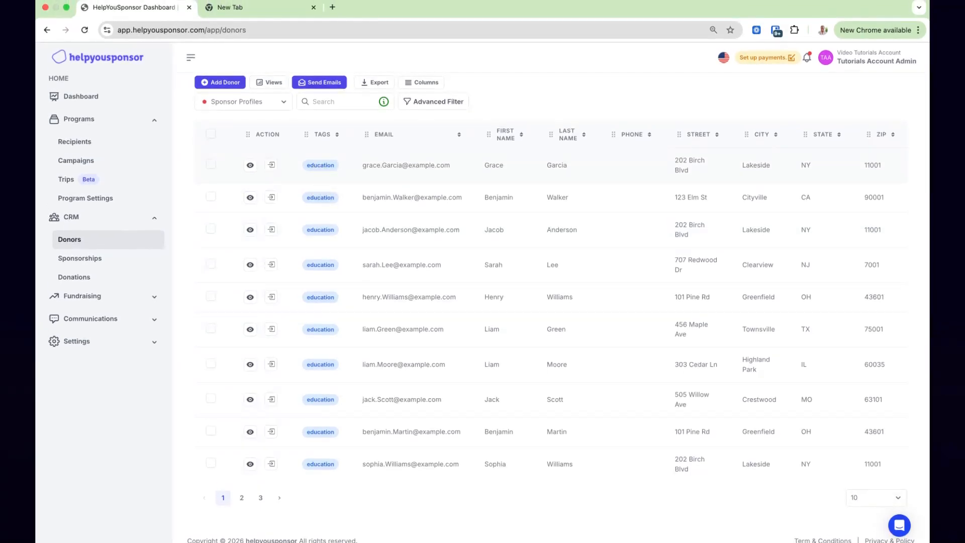
pyautogui.scroll(-1, 359, 308)
pyautogui.scroll(3, 359, 301)
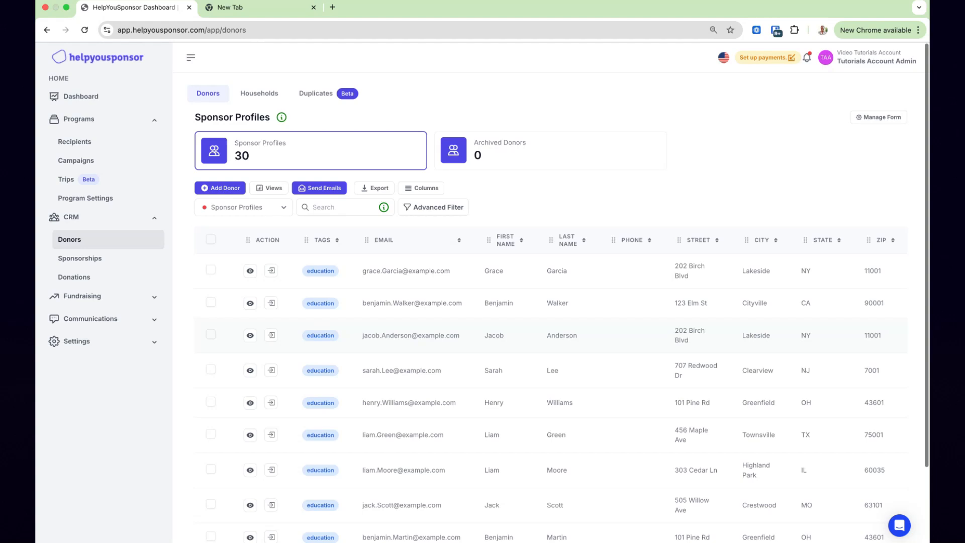
pyautogui.scroll(-2, 552, 332)
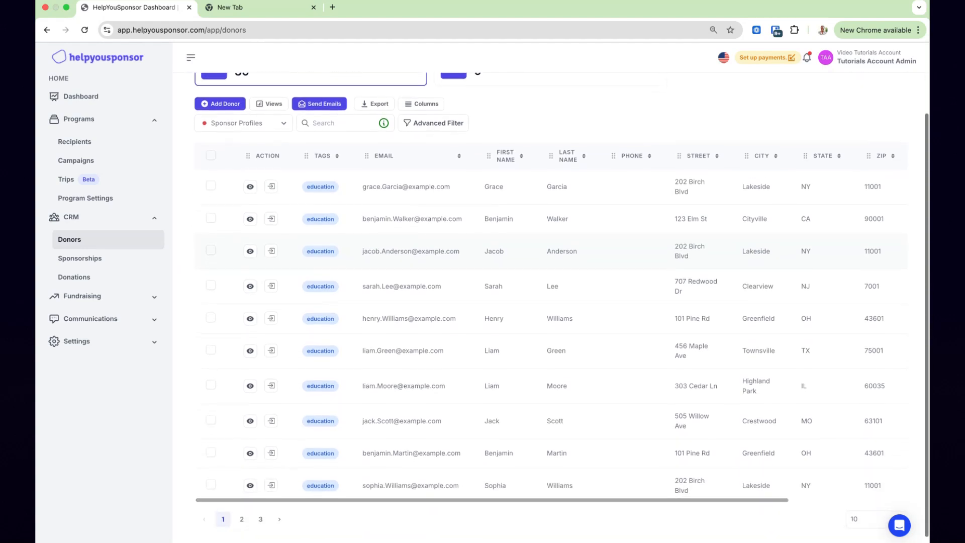
pyautogui.scroll(2, 553, 322)
pyautogui.scroll(-2, 553, 322)
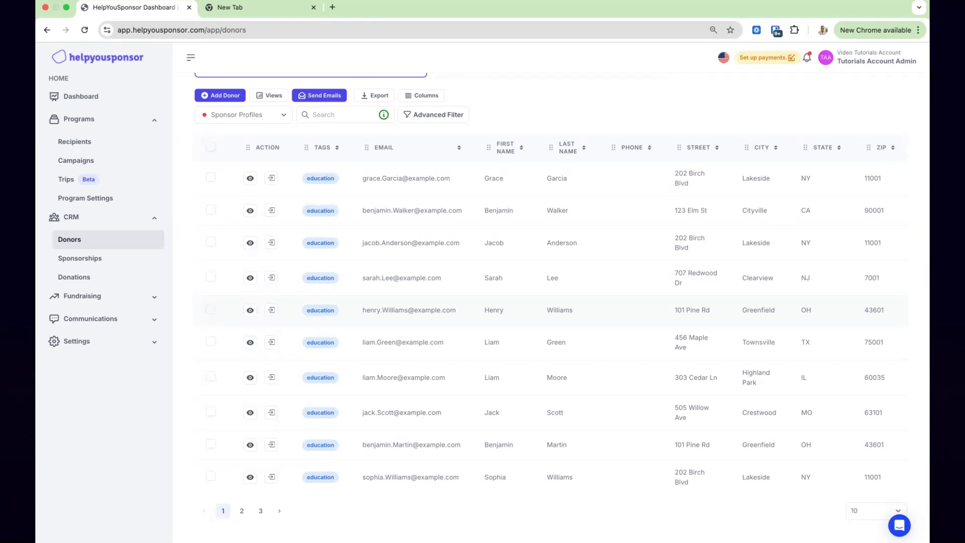
pyautogui.scroll(2, 561, 307)
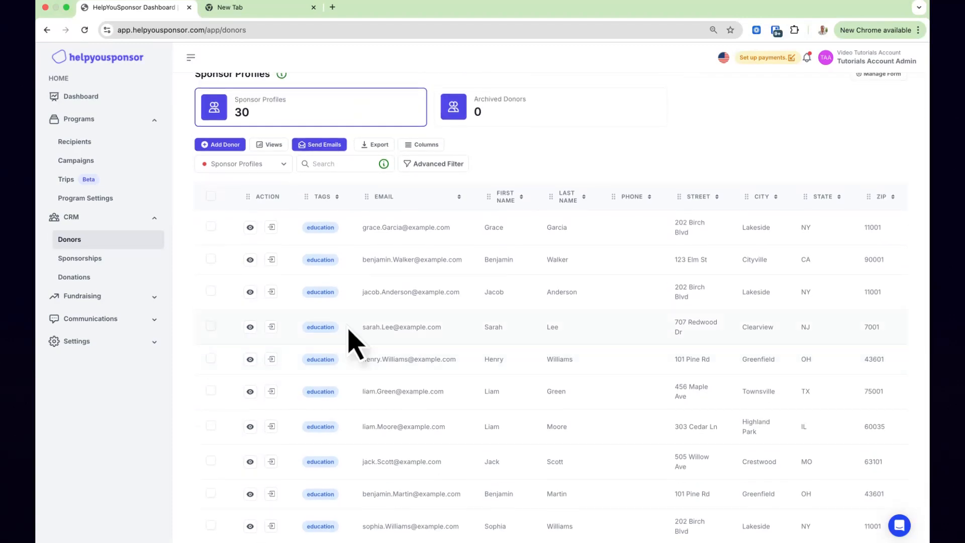
pyautogui.scroll(-2, 307, 272)
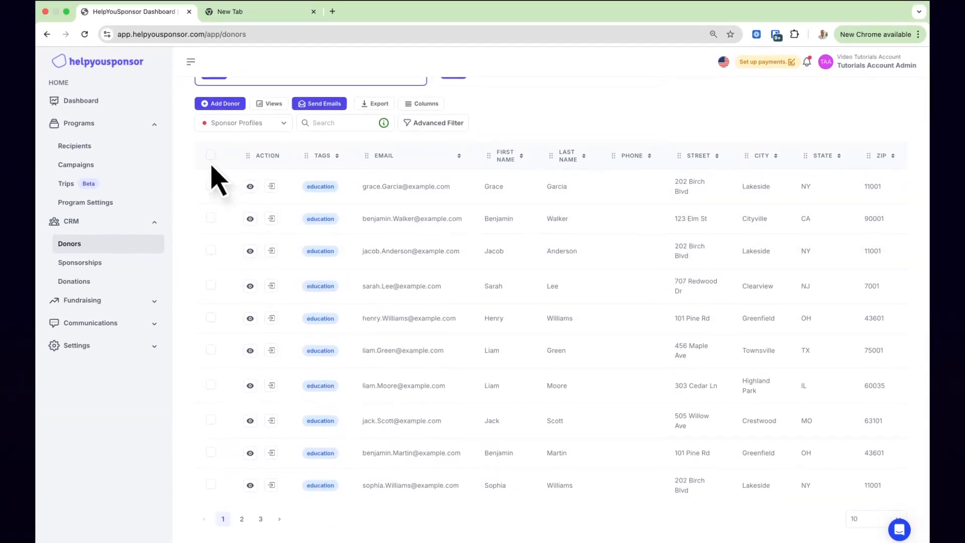
# - Select the first four donors in the sponsor profiles list
pyautogui.click(211, 190)
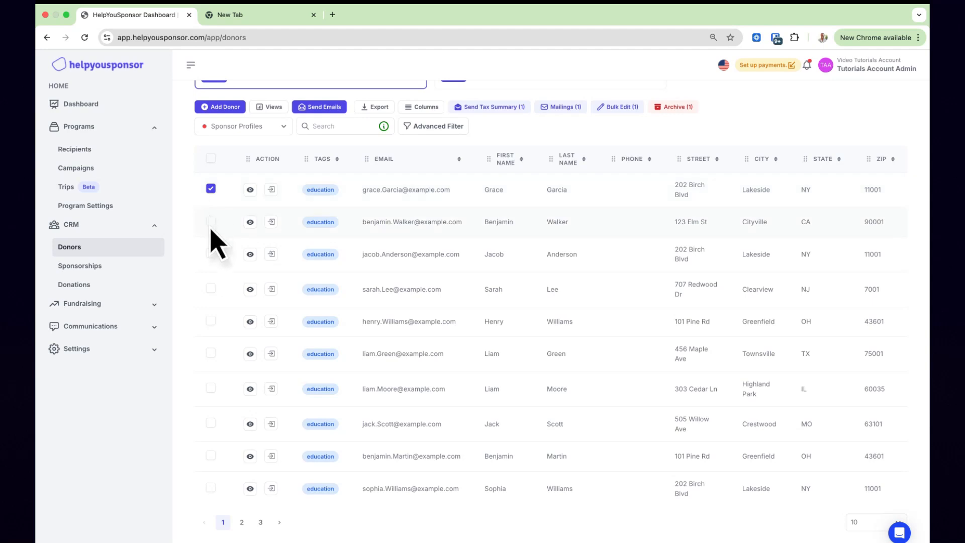
pyautogui.click(210, 221)
pyautogui.click(210, 253)
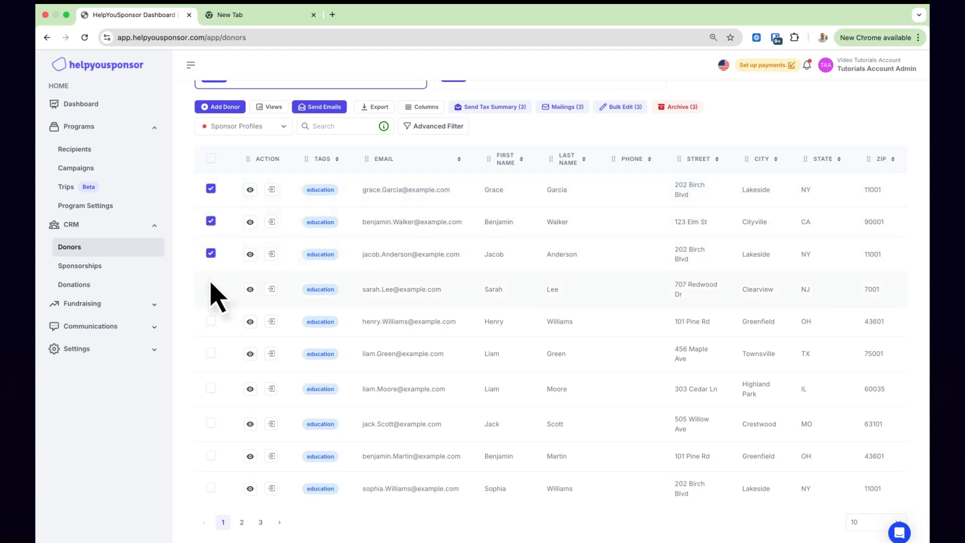
pyautogui.click(211, 289)
pyautogui.scroll(1, 213, 296)
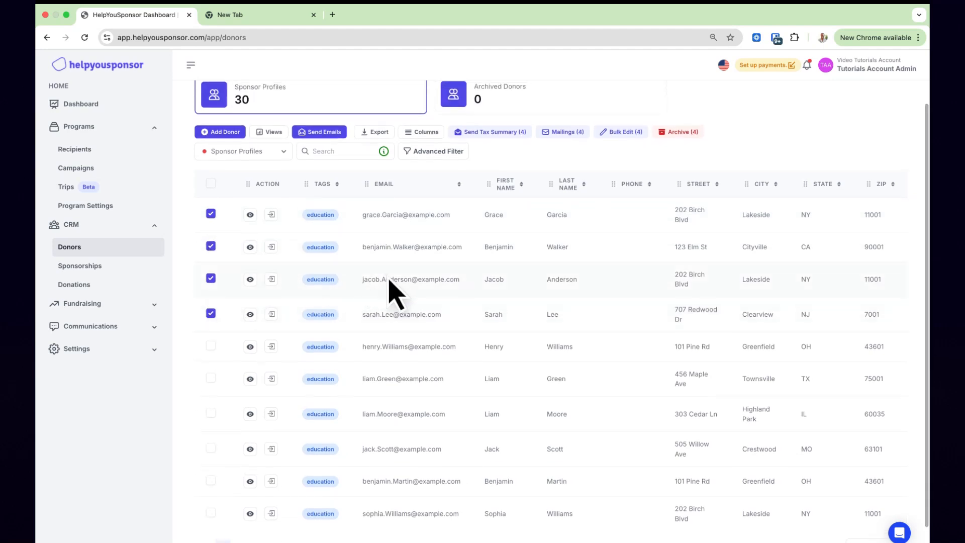
pyautogui.scroll(1, 392, 294)
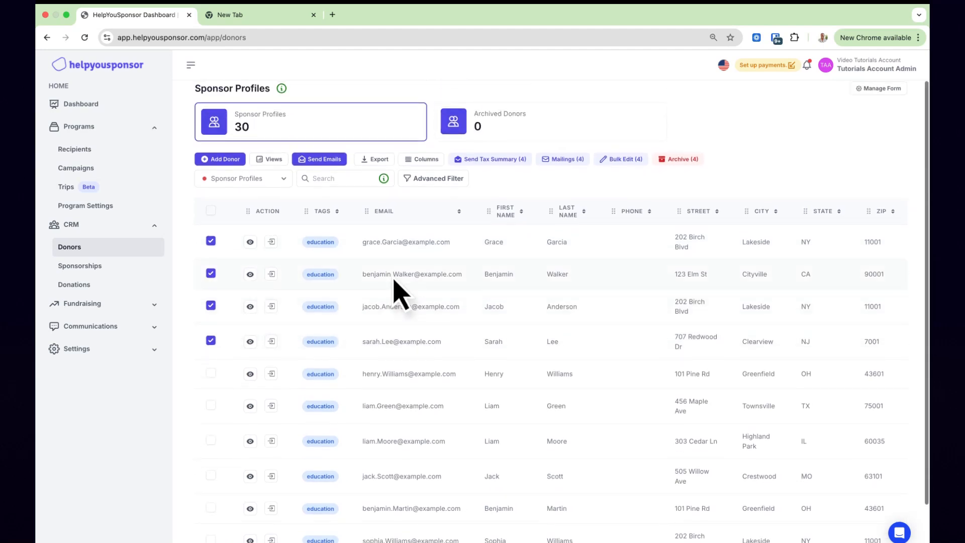
# - Open bulk editing for the four selected donors and choose Tags as the field to update
pyautogui.click(630, 161)
pyautogui.click(806, 103)
pyautogui.scroll(-3, 807, 232)
pyautogui.click(800, 248)
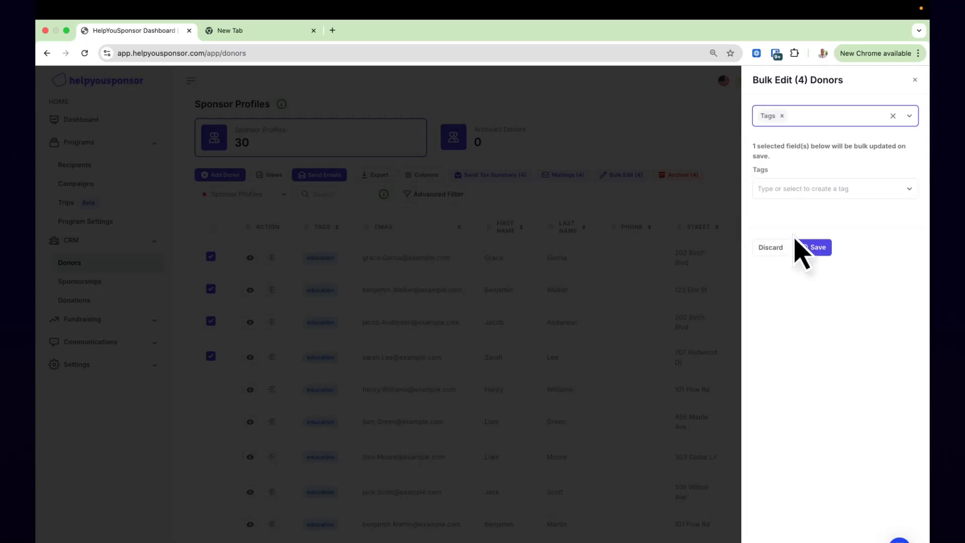
pyautogui.click(803, 191)
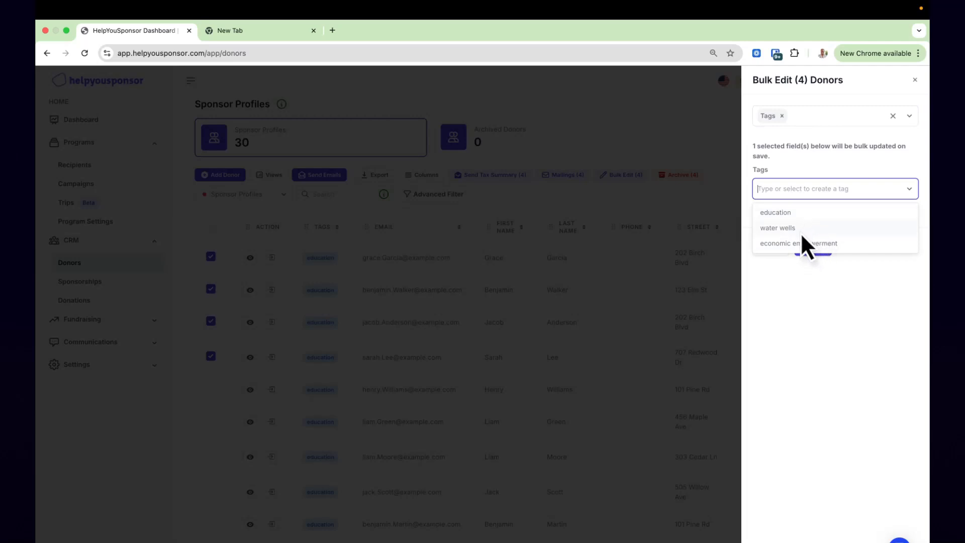
pyautogui.click(802, 230)
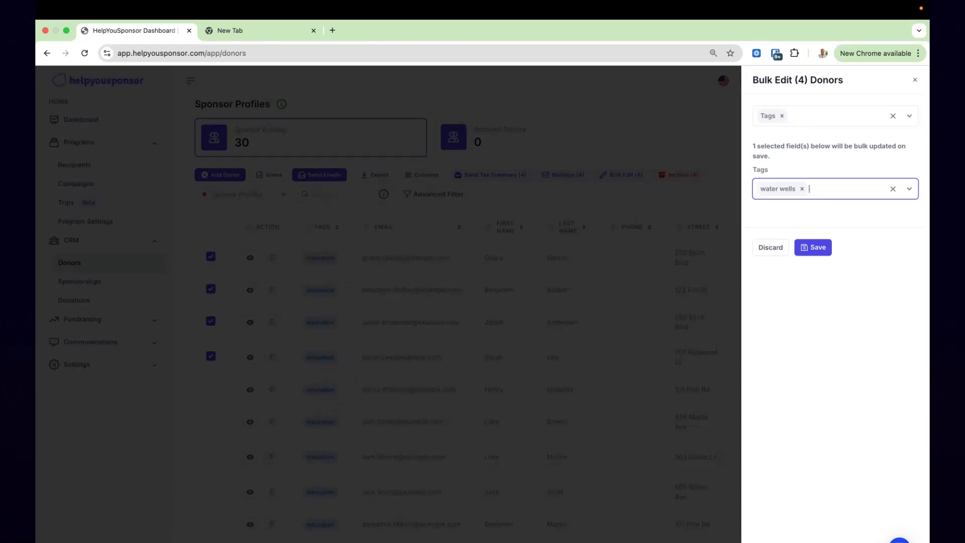
pyautogui.click(833, 212)
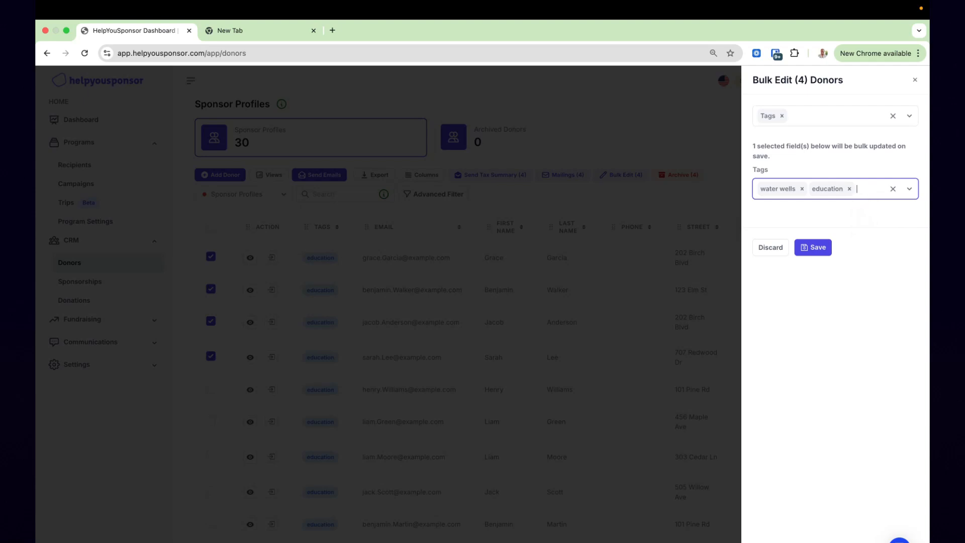
pyautogui.click(849, 189)
pyautogui.click(802, 189)
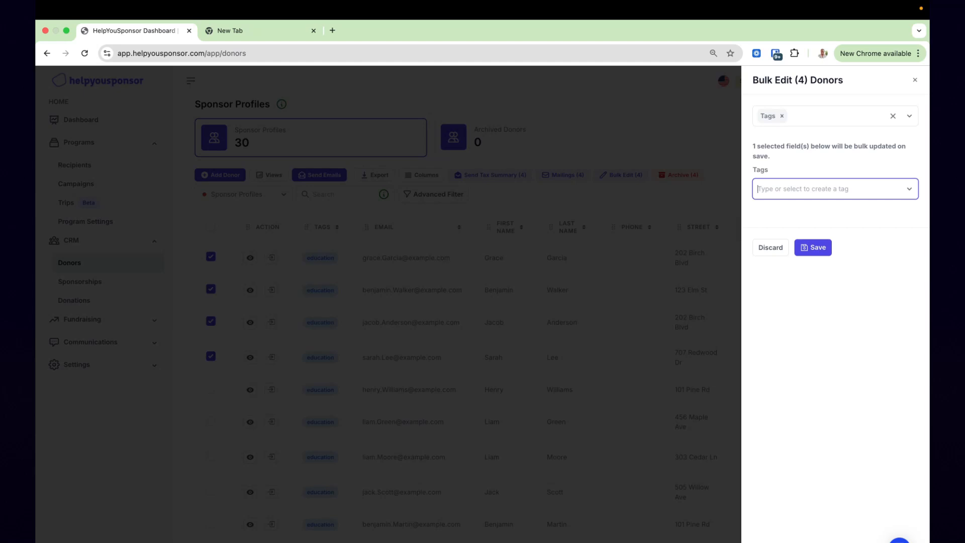
# - Create the tag "mid sized gifts" for the selected donors, save the bulk edit and reload the donor list
pyautogui.write('mid sized gifts')
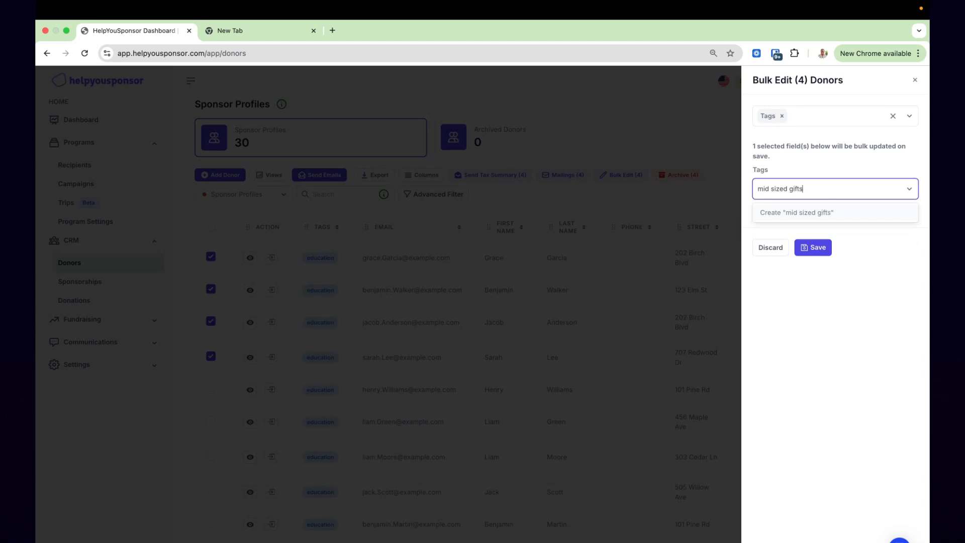
pyautogui.press('Return')
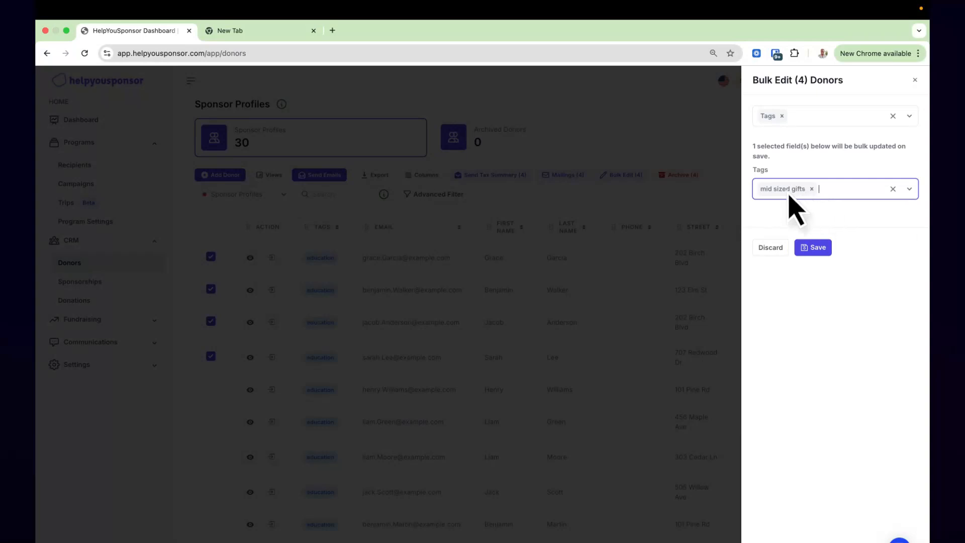
pyautogui.click(822, 250)
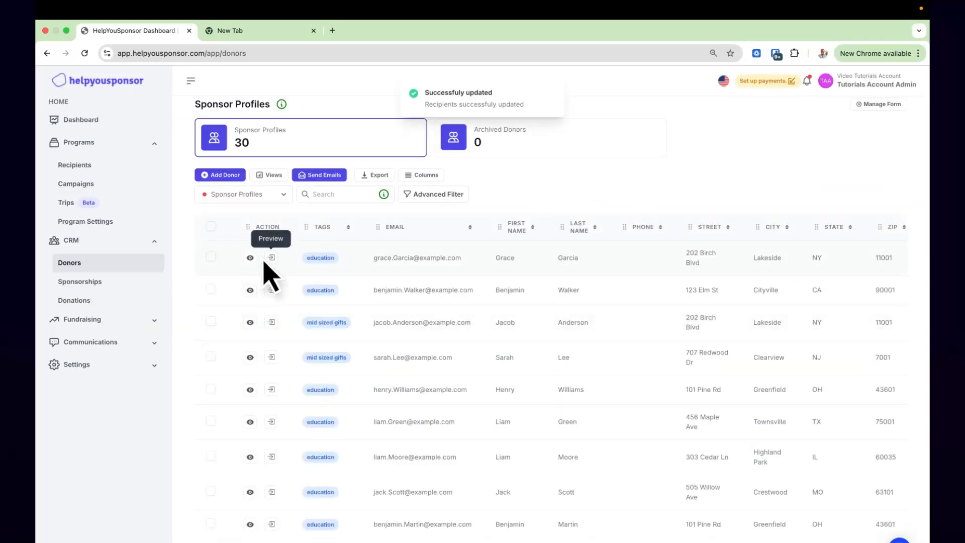
pyautogui.click(85, 54)
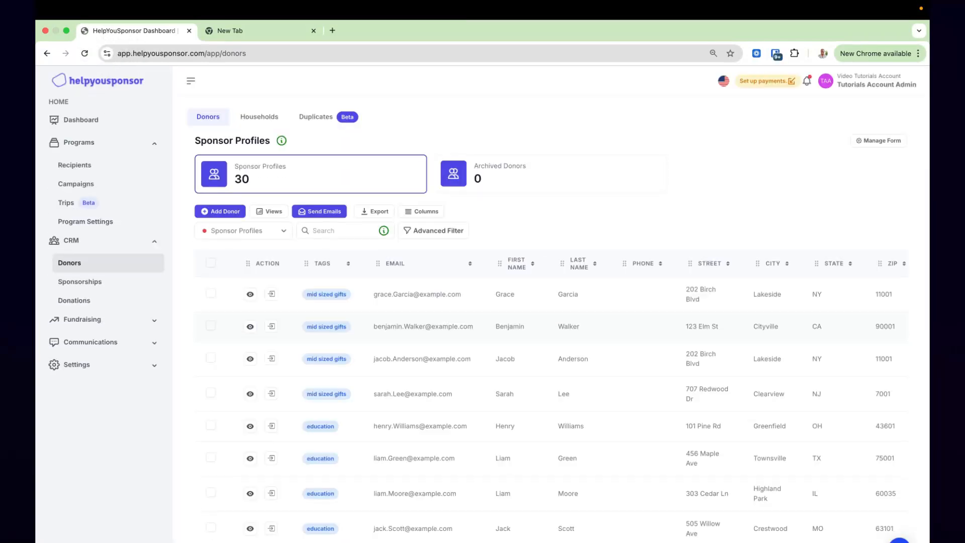
# - Select the four donors tagged "mid sized gifts"
pyautogui.scroll(-1, 276, 340)
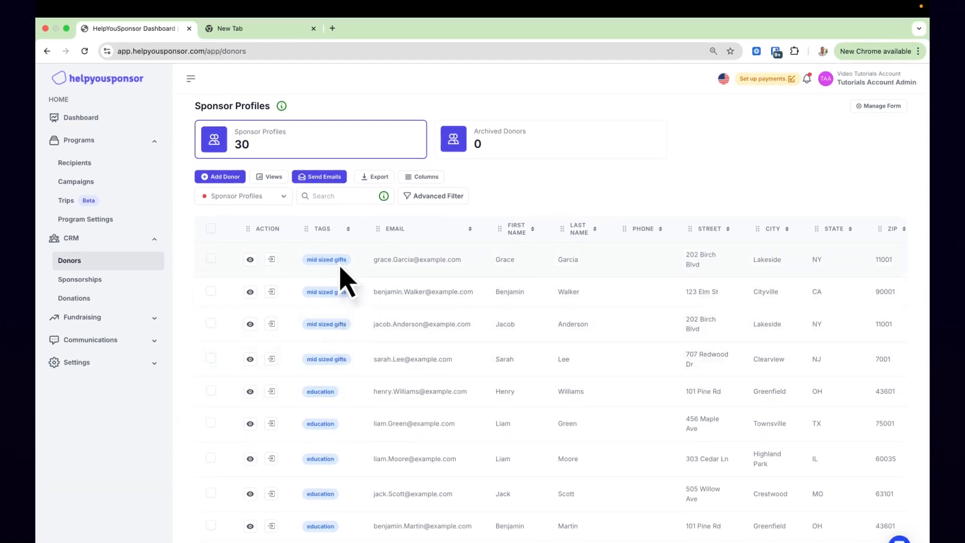
pyautogui.scroll(1, 336, 365)
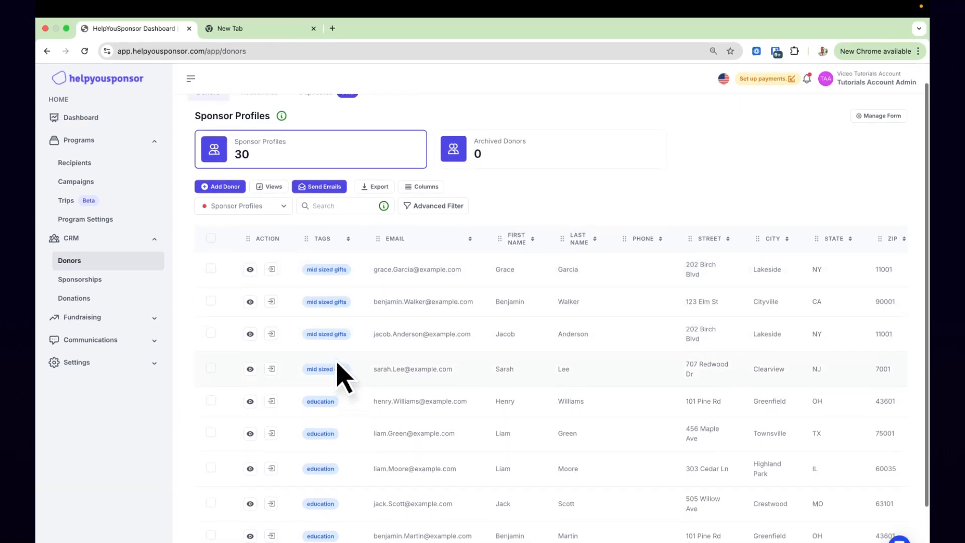
pyautogui.click(211, 268)
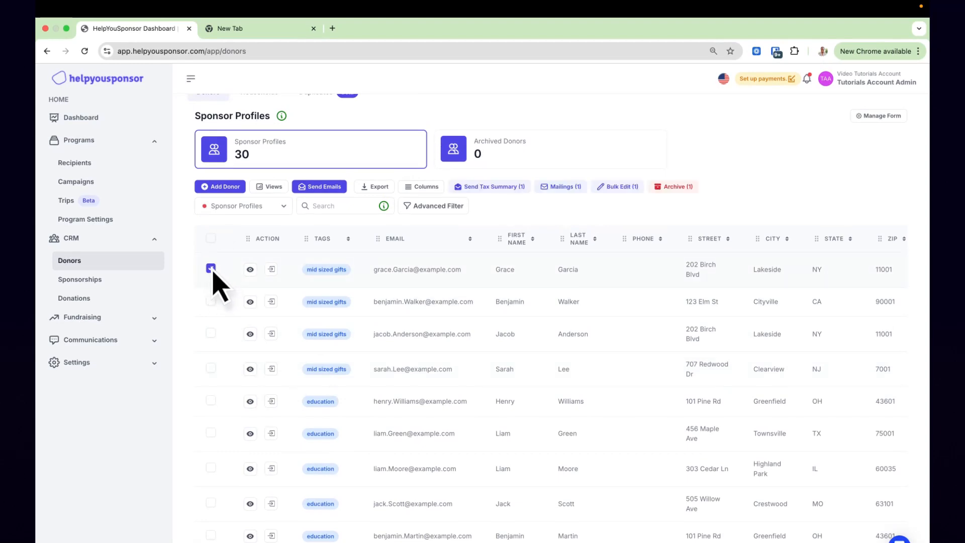
pyautogui.click(210, 300)
pyautogui.click(211, 333)
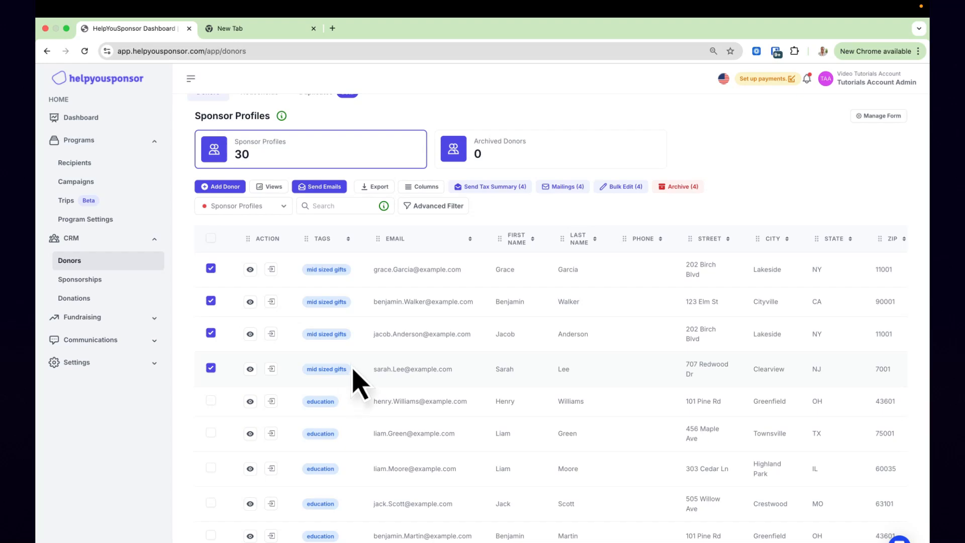
# - Start another bulk edit for the four selected donors with Tags as the field to update
pyautogui.click(623, 187)
pyautogui.click(834, 120)
pyautogui.scroll(-3, 824, 211)
pyautogui.click(795, 237)
# - Assign the tags "mid sized gifts", "education" and "water wells" to the selected donors and save the bulk edit
pyautogui.click(821, 190)
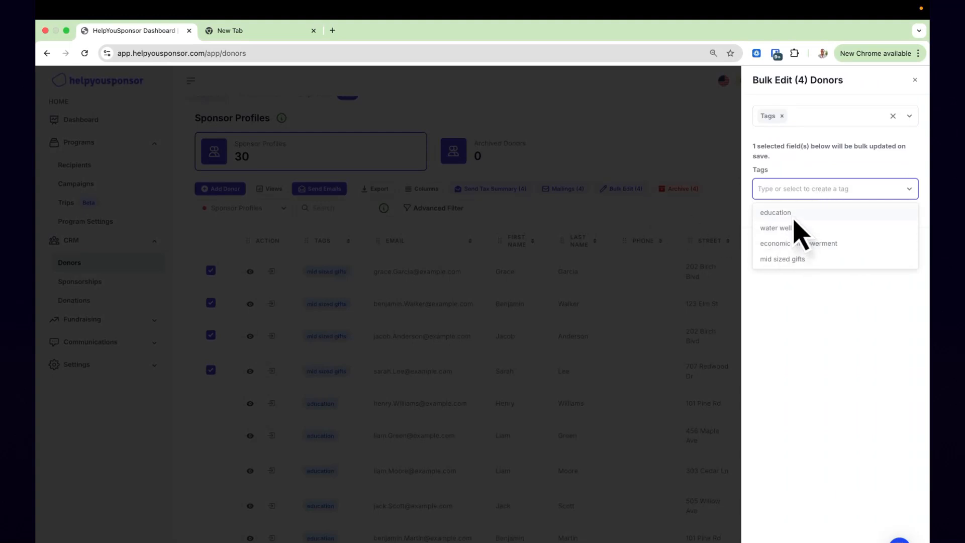
pyautogui.click(792, 259)
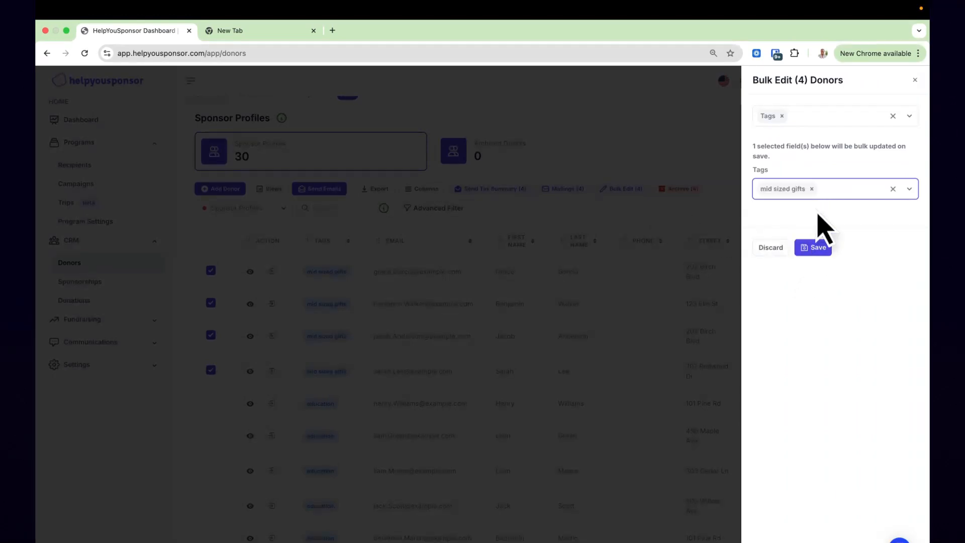
pyautogui.click(912, 192)
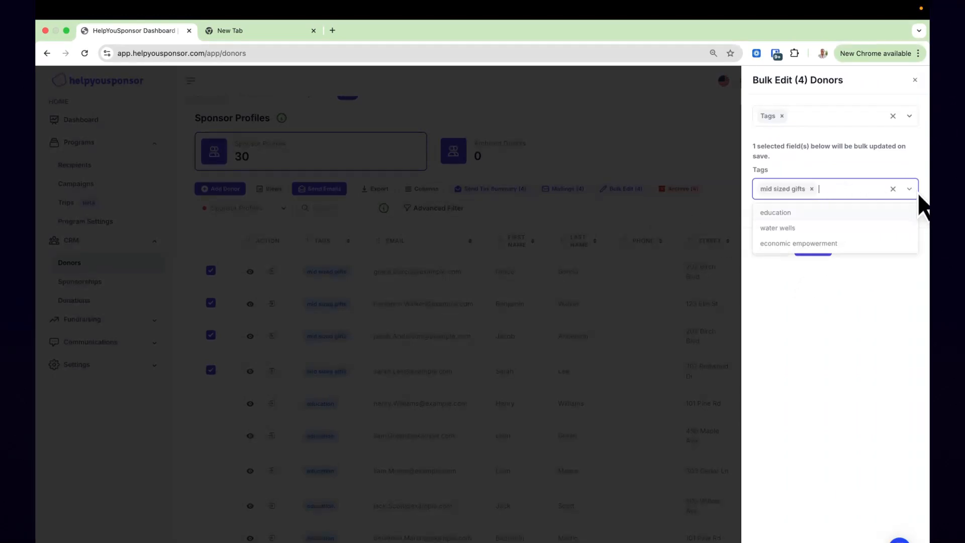
pyautogui.click(803, 216)
pyautogui.click(915, 197)
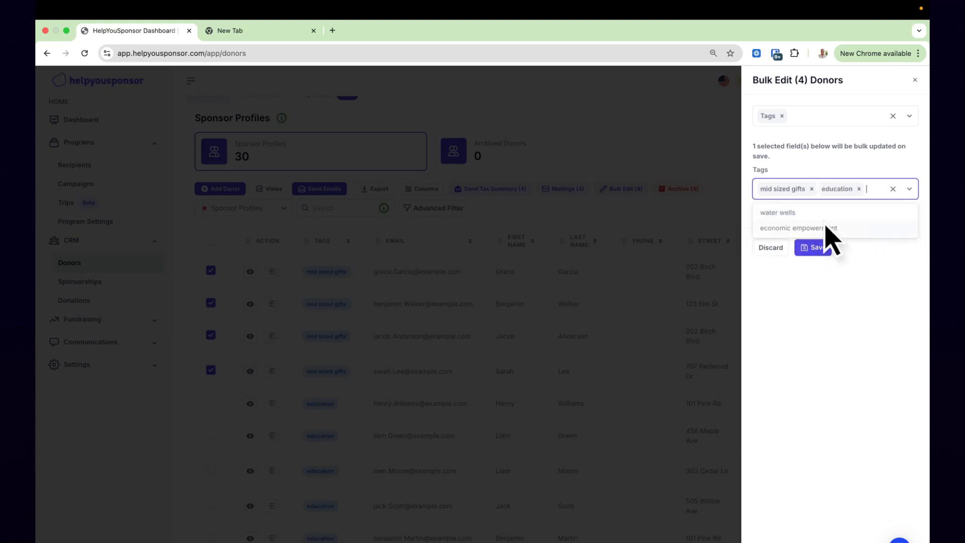
pyautogui.click(826, 228)
pyautogui.click(814, 262)
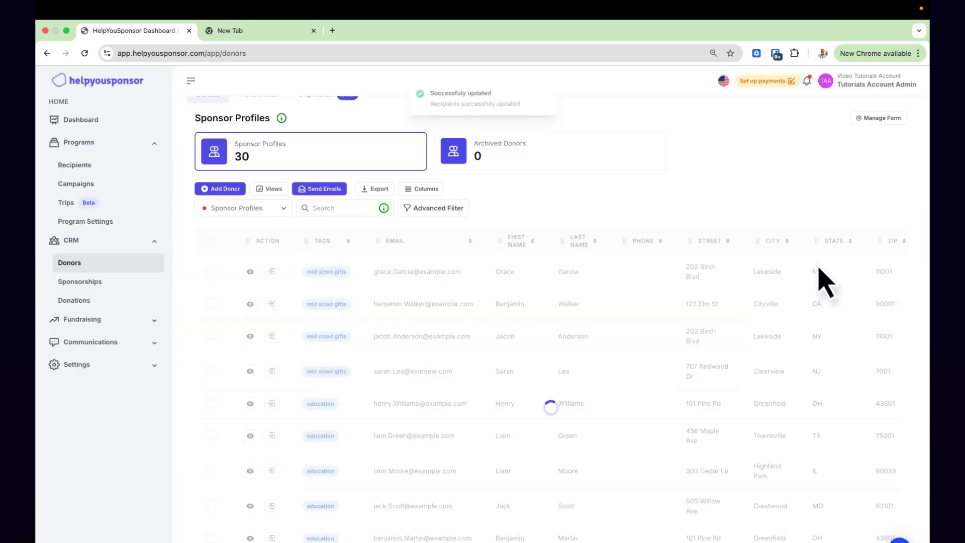
# - Reload the donor list and check the tags of the first four donors
pyautogui.scroll(-1, 352, 342)
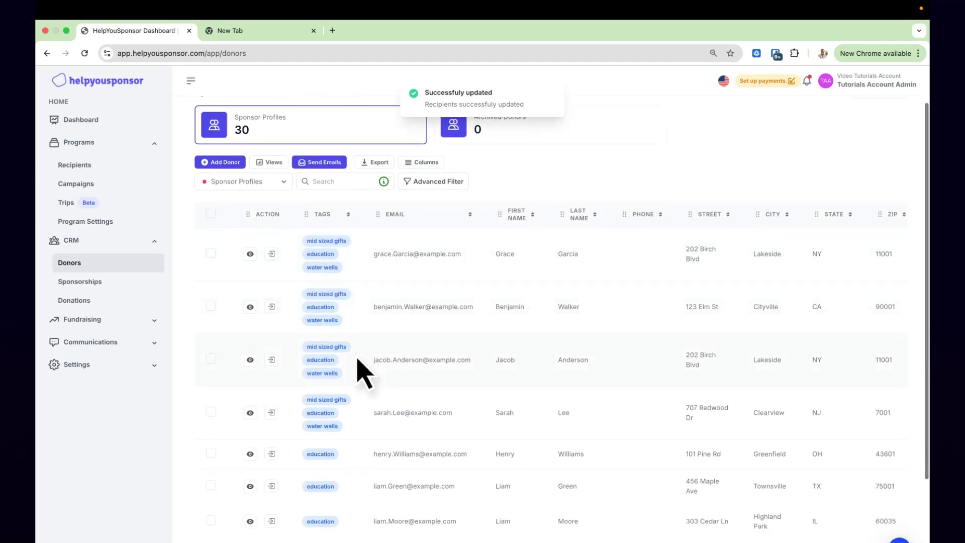
pyautogui.click(84, 53)
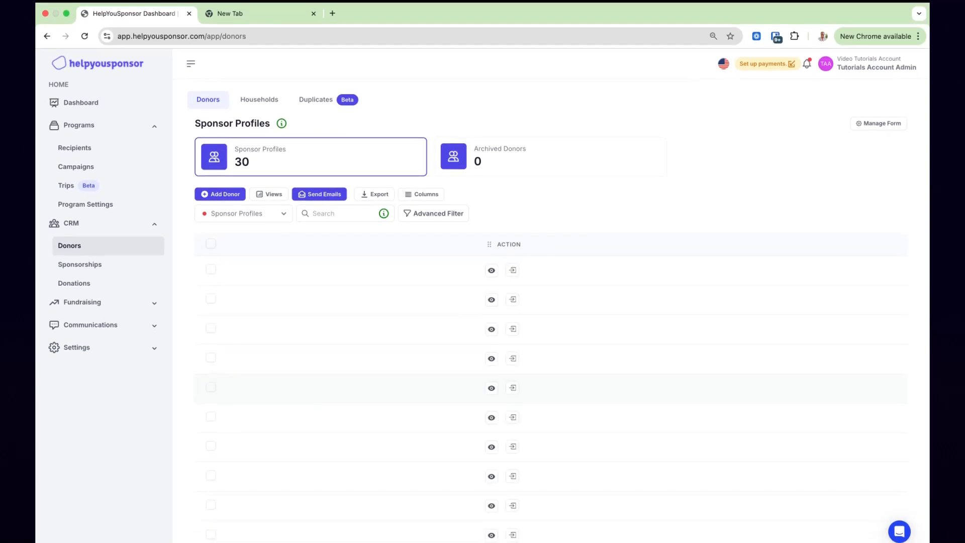
pyautogui.scroll(-2, 324, 399)
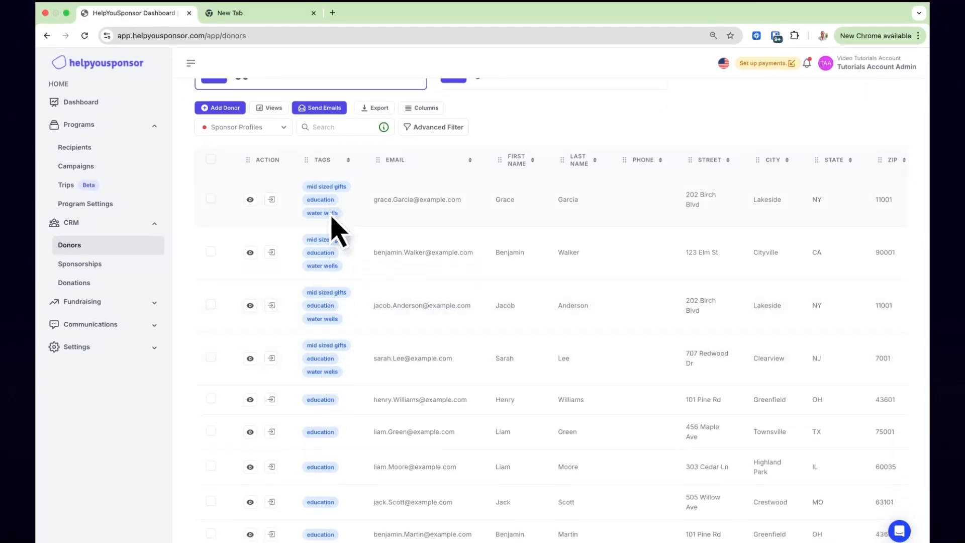
pyautogui.scroll(-3, 332, 368)
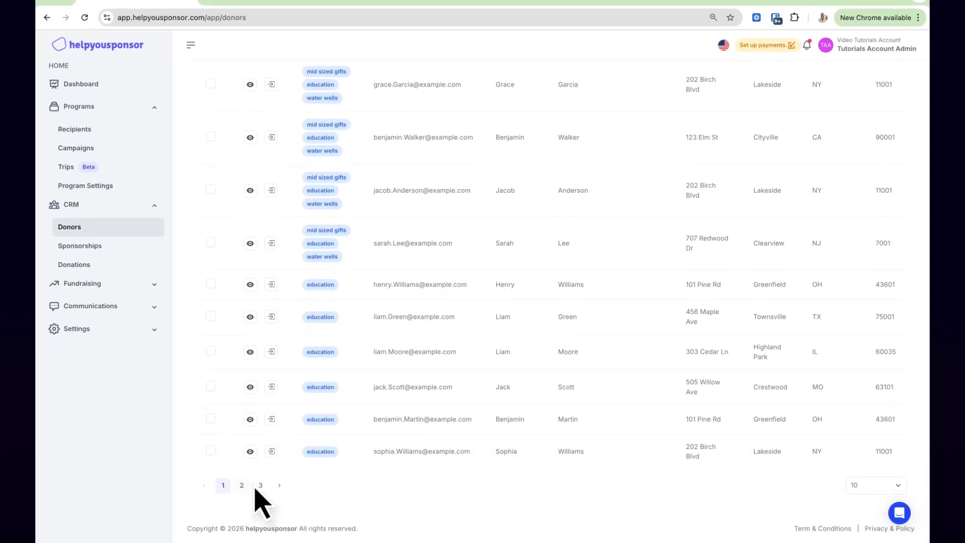
# - Set the donor list to show 50 rows per page and look through the remaining donors
pyautogui.click(887, 488)
pyautogui.click(882, 458)
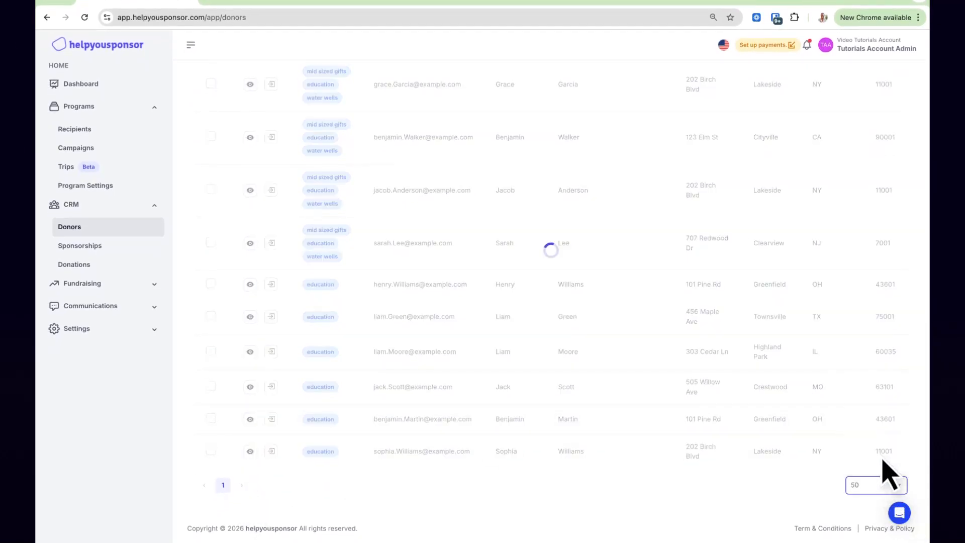
pyautogui.scroll(-10, 882, 469)
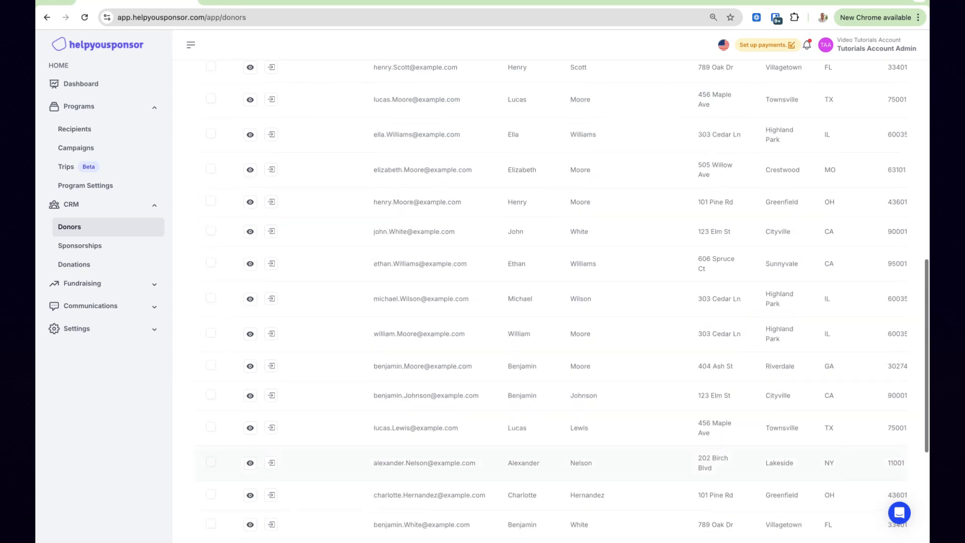
# - Select the six untagged donors listed directly below the last donor tagged "education"
pyautogui.scroll(4, 856, 478)
pyautogui.hscroll(3, 828, 464)
pyautogui.hscroll(-3, 830, 464)
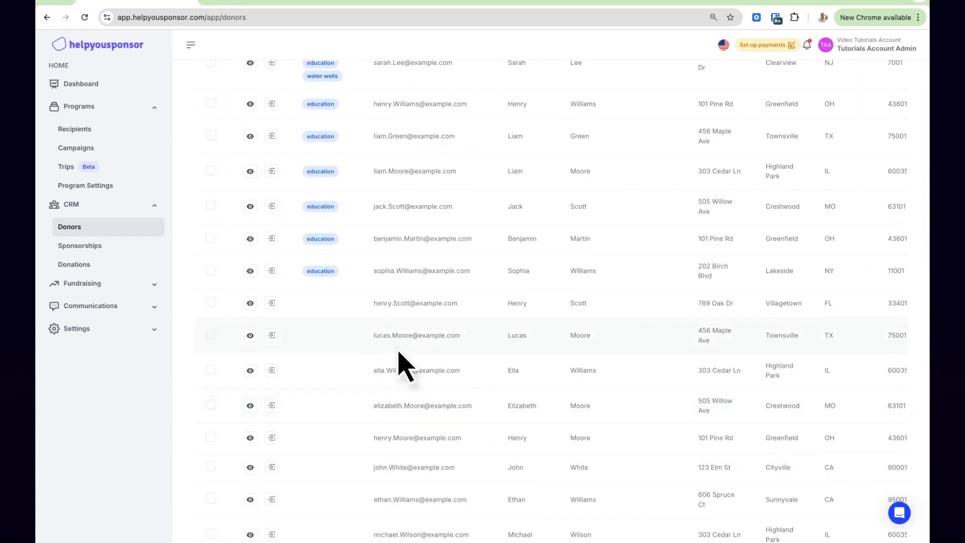
pyautogui.click(211, 301)
pyautogui.click(211, 334)
pyautogui.click(211, 369)
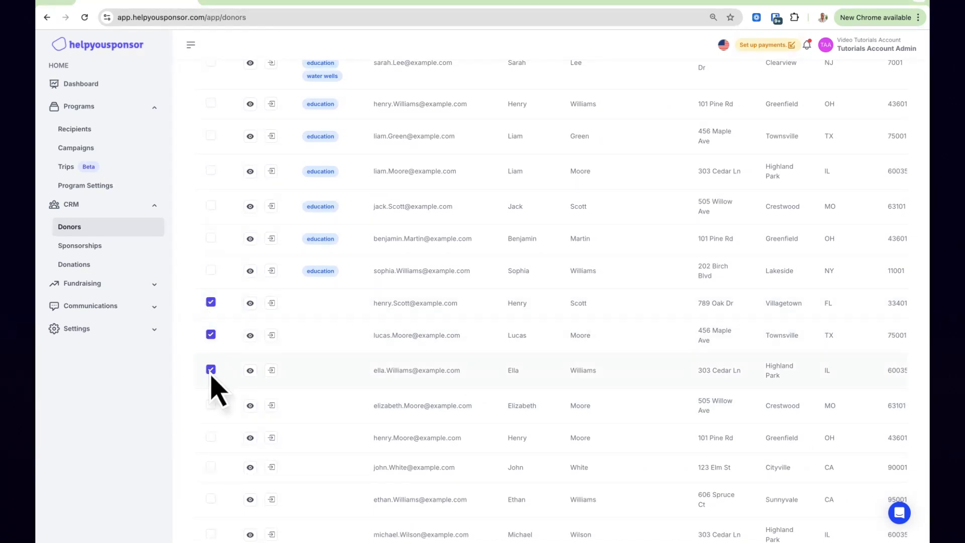
pyautogui.click(210, 440)
pyautogui.scroll(5, 312, 387)
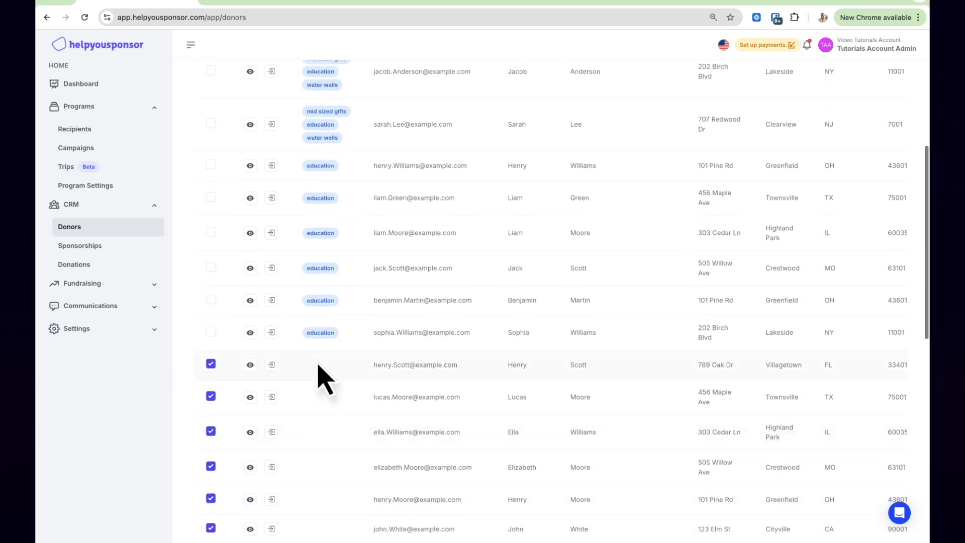
pyautogui.scroll(3, 227, 405)
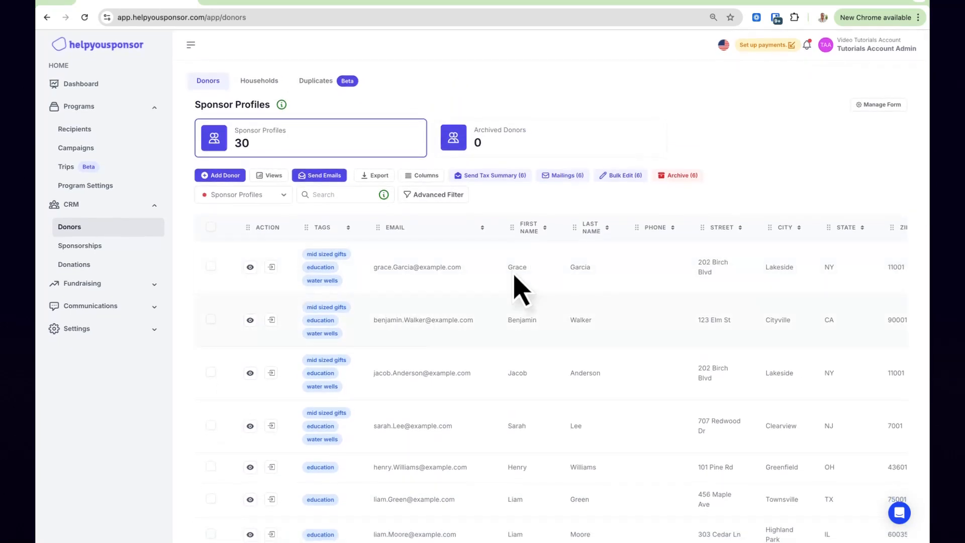
# - Start an advanced filter on the donor list with Lifetime Contributions as the field
pyautogui.click(458, 199)
pyautogui.click(814, 134)
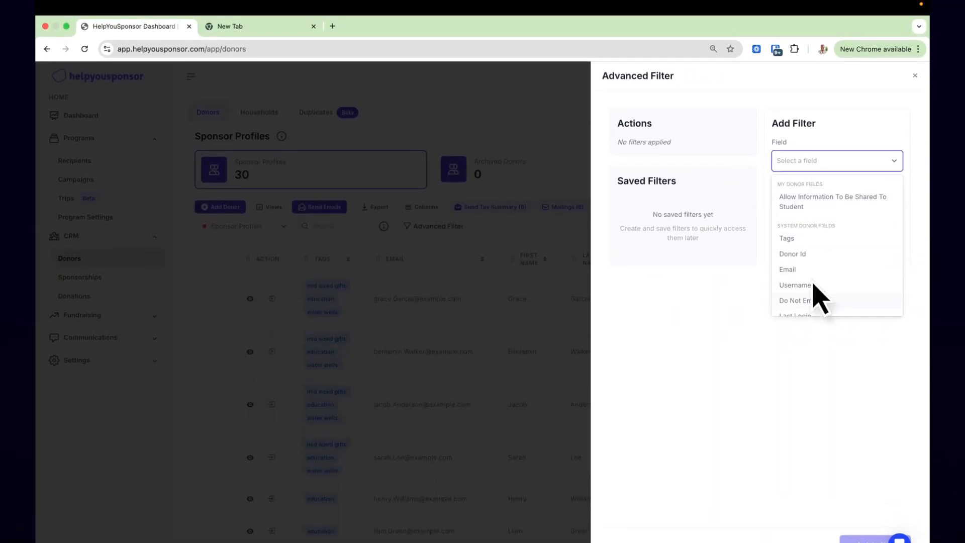
pyautogui.scroll(-1, 815, 281)
pyautogui.scroll(-3, 816, 287)
pyautogui.scroll(-1, 817, 284)
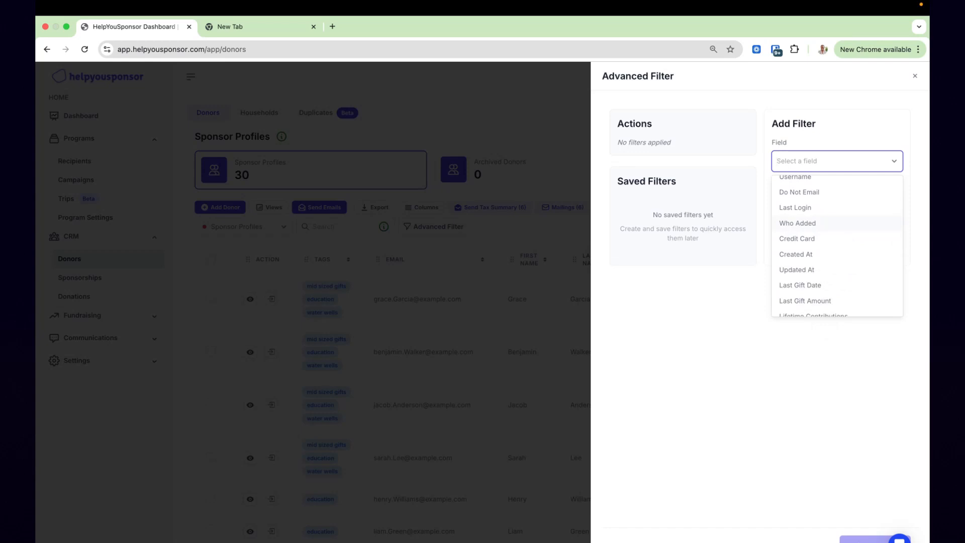
pyautogui.scroll(-3, 837, 242)
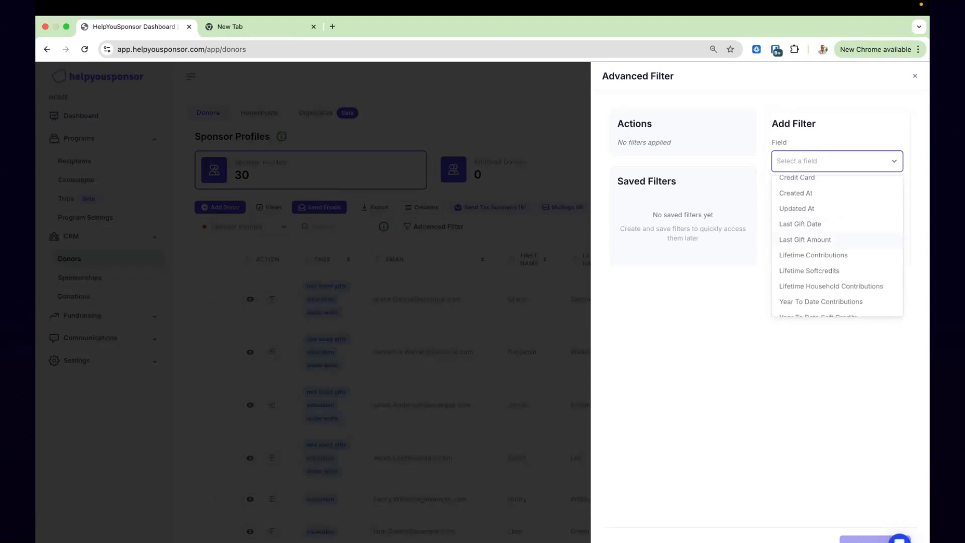
pyautogui.scroll(-3, 841, 249)
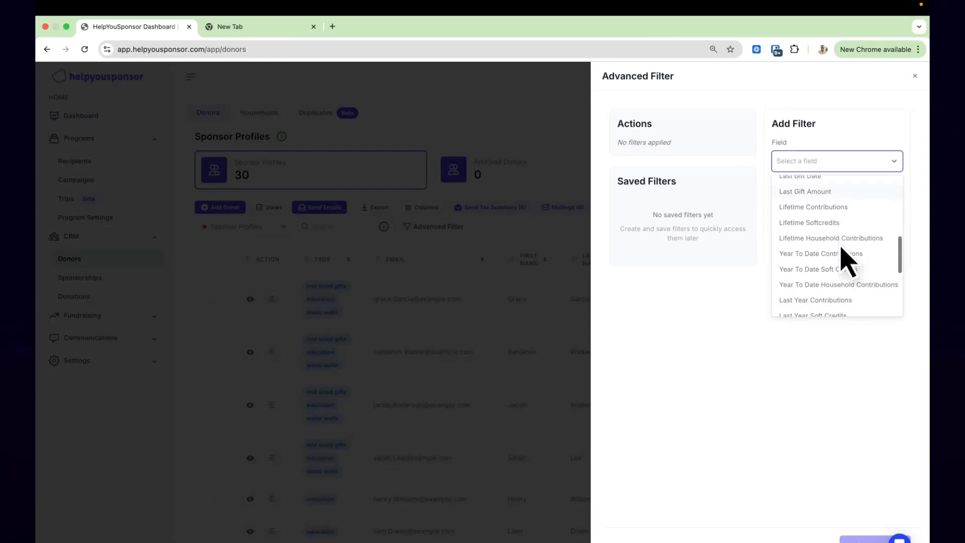
pyautogui.scroll(-1, 840, 229)
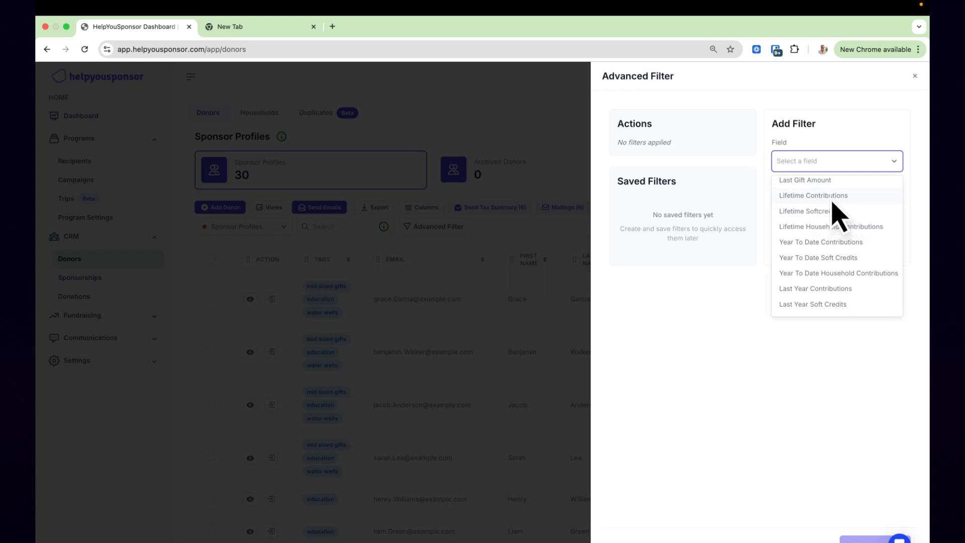
pyautogui.scroll(-3, 822, 220)
pyautogui.scroll(3, 831, 254)
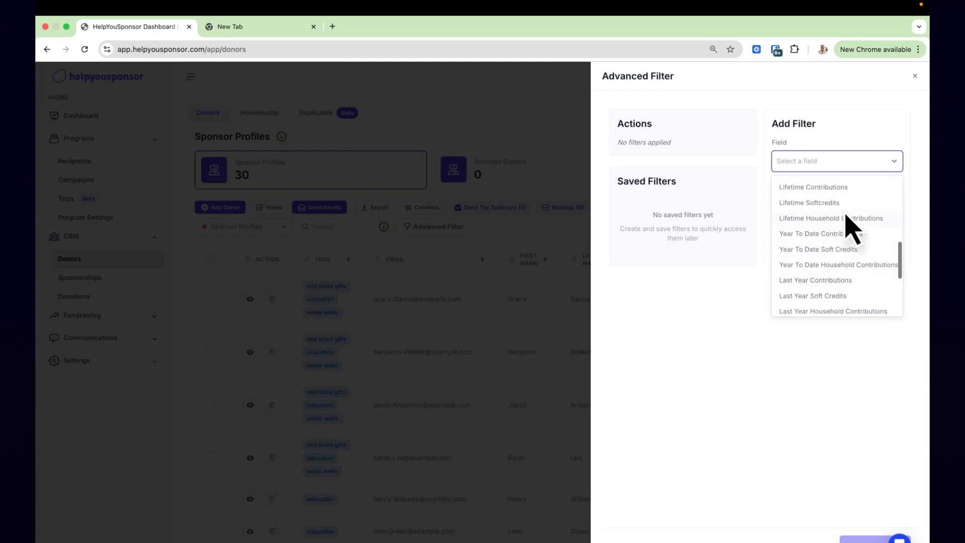
pyautogui.click(851, 195)
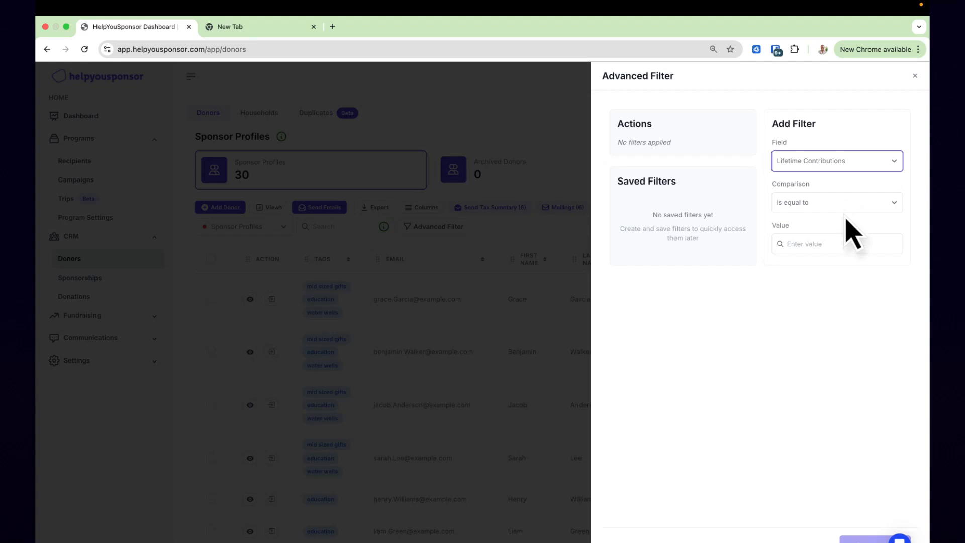
# - Set the filter comparison to "is less than" with the value 10000, add the filter and return to the donor list
pyautogui.click(837, 205)
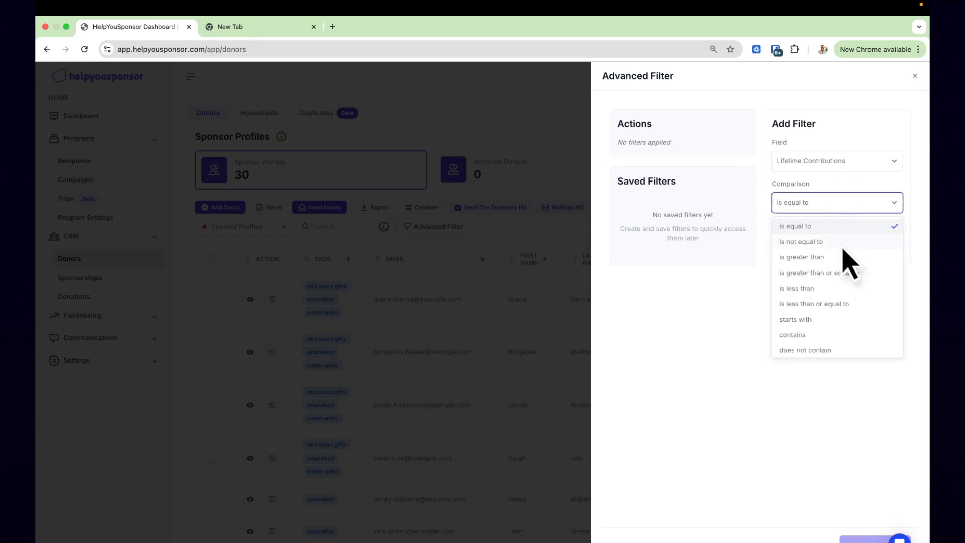
pyautogui.click(822, 288)
pyautogui.click(835, 252)
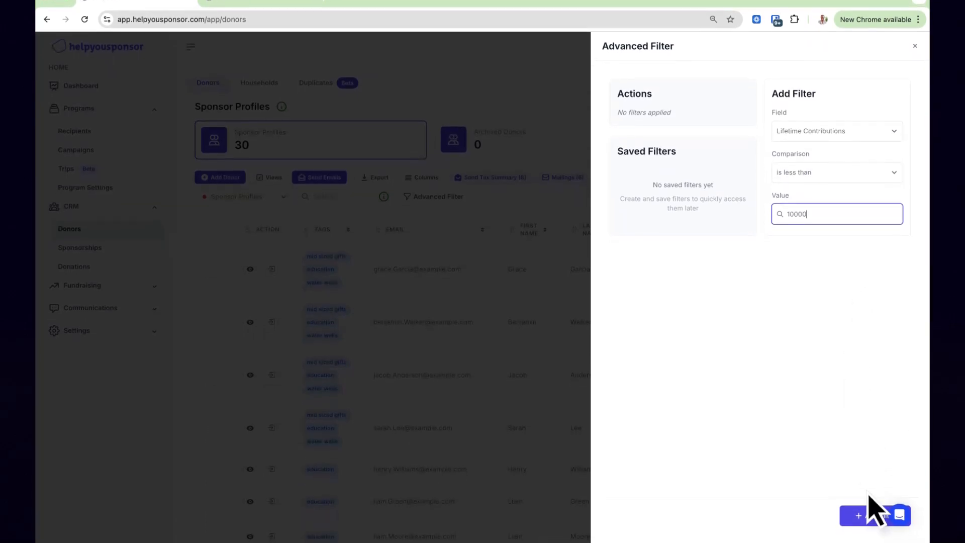
pyautogui.click(873, 520)
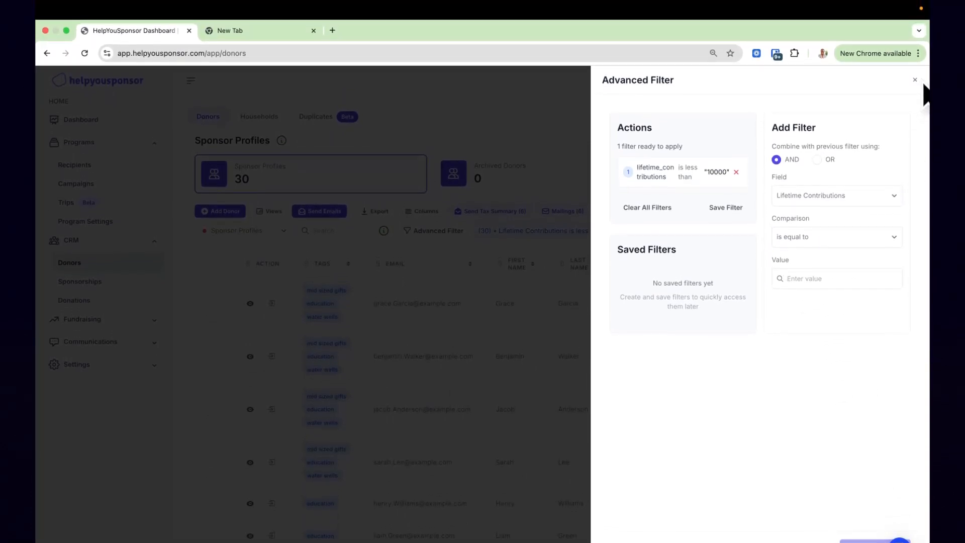
pyautogui.click(922, 83)
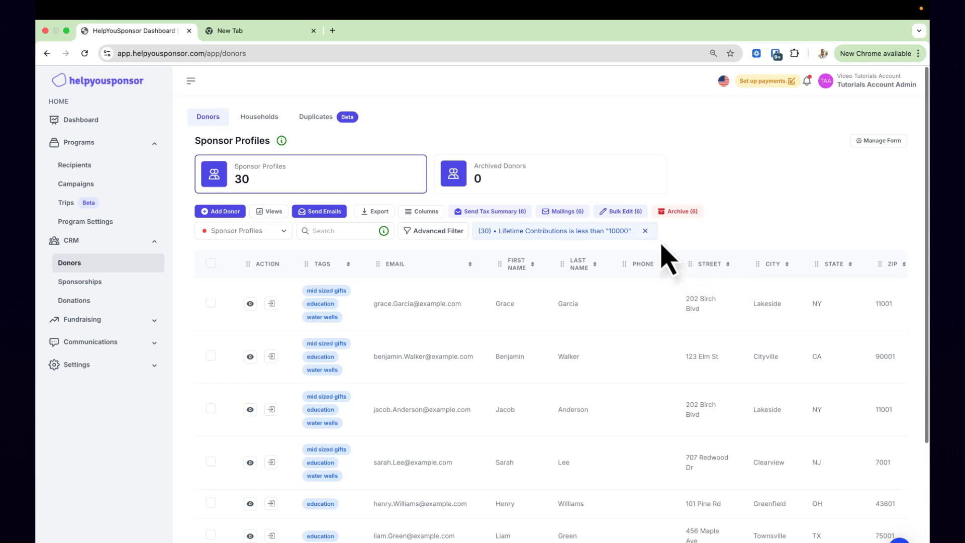
# - Look over the filtered donors, select the whole page and extend the selection to all 30 donors
pyautogui.scroll(-5, 540, 302)
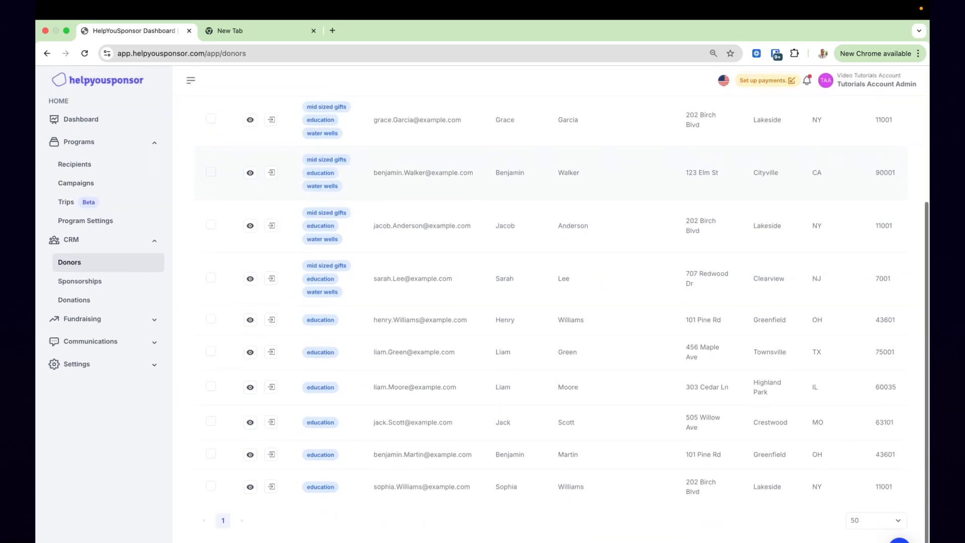
pyautogui.scroll(5, 533, 327)
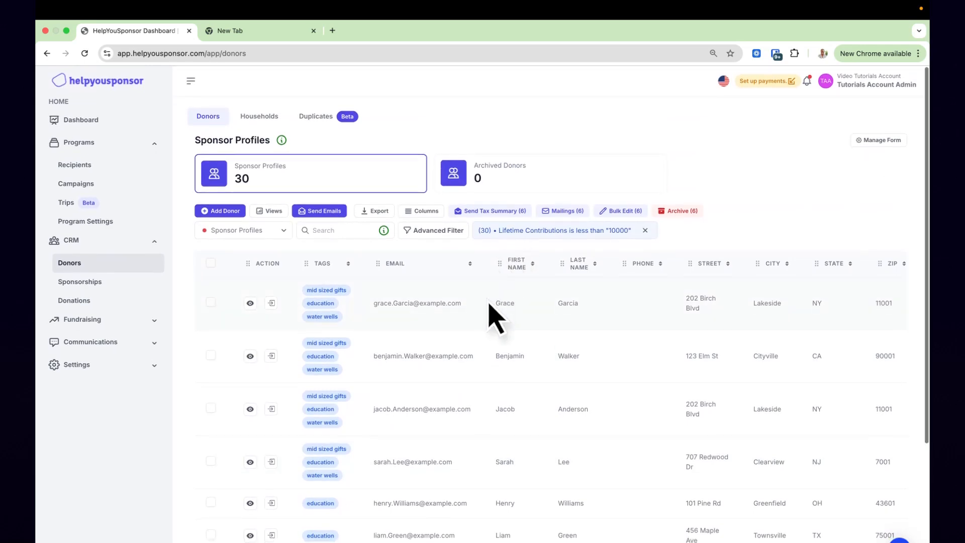
pyautogui.scroll(-2, 491, 317)
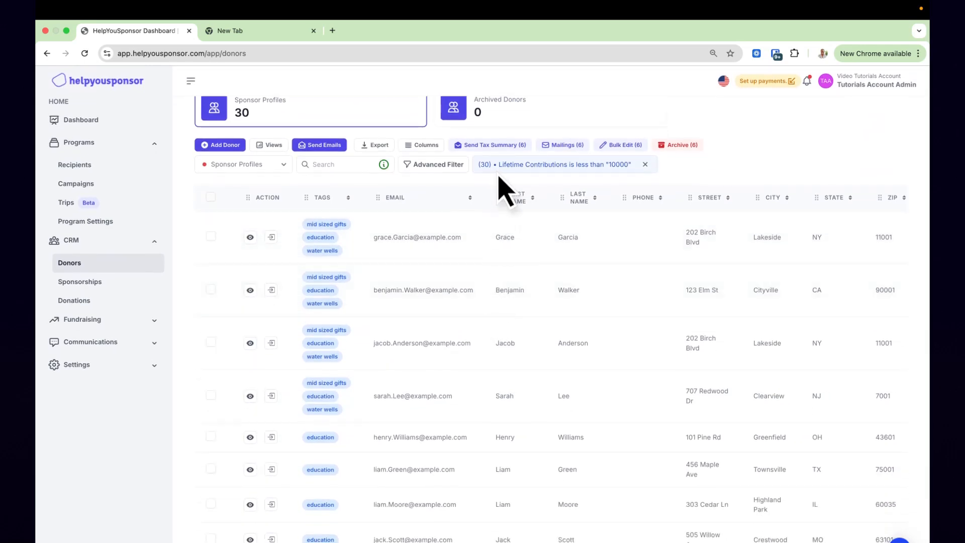
pyautogui.scroll(-3, 540, 221)
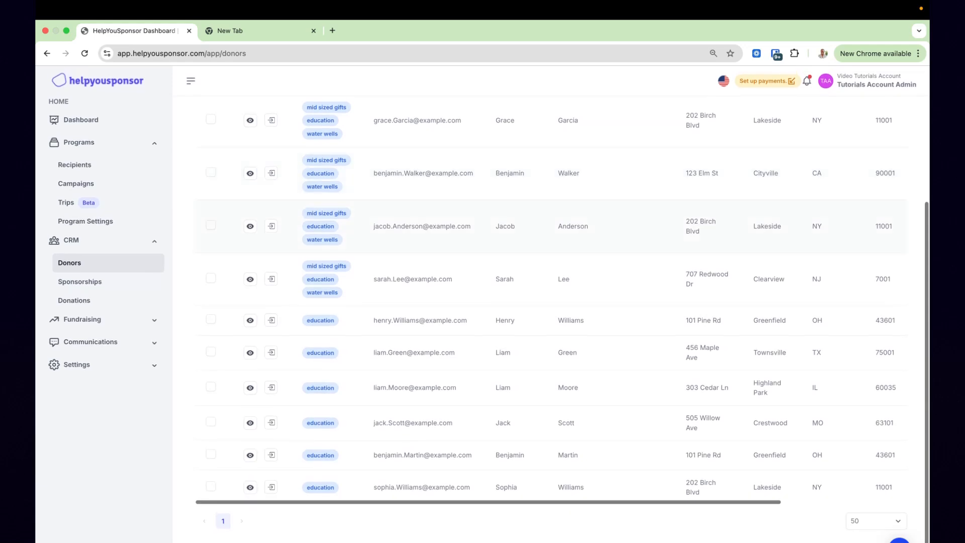
pyautogui.scroll(4, 538, 215)
pyautogui.scroll(-2, 538, 215)
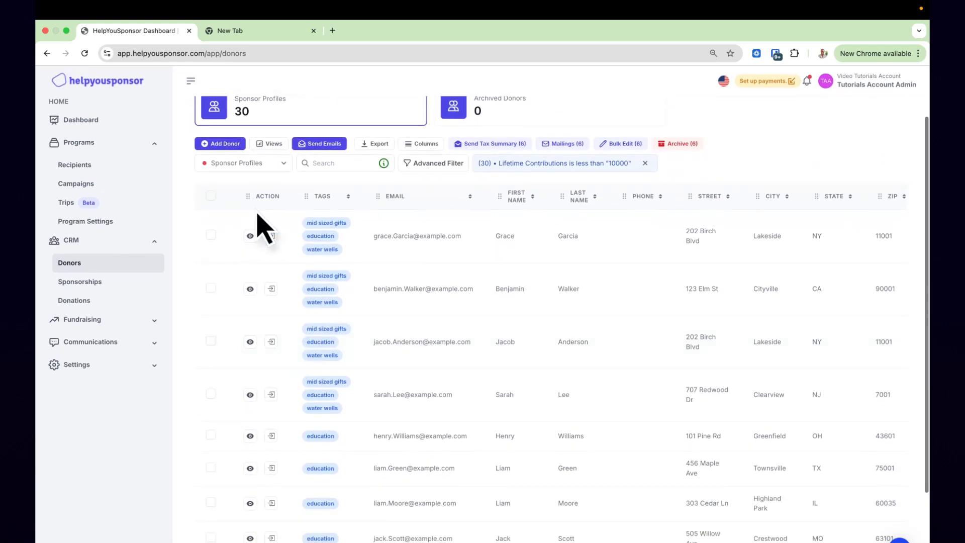
pyautogui.click(210, 196)
pyautogui.scroll(-5, 254, 291)
pyautogui.scroll(4, 280, 319)
pyautogui.scroll(2, 241, 208)
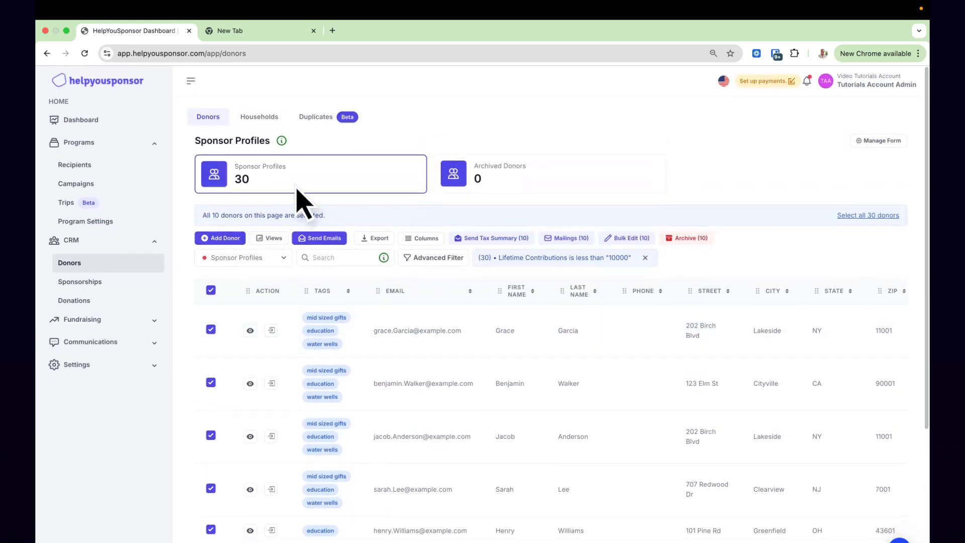
pyautogui.click(893, 216)
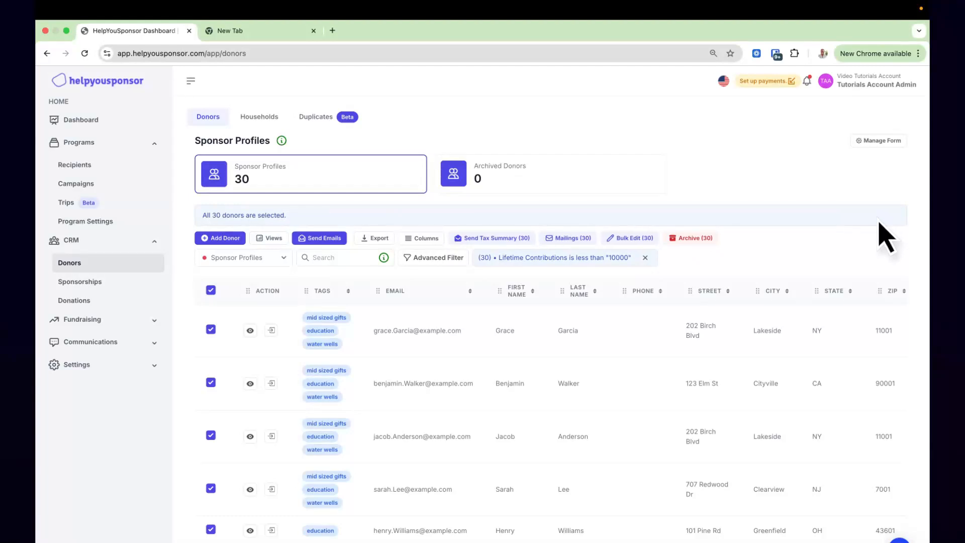
# - Start a bulk edit of all 30 selected donors with Tags as the field to update
pyautogui.scroll(-4, 832, 324)
pyautogui.scroll(5, 804, 316)
pyautogui.scroll(-2, 769, 301)
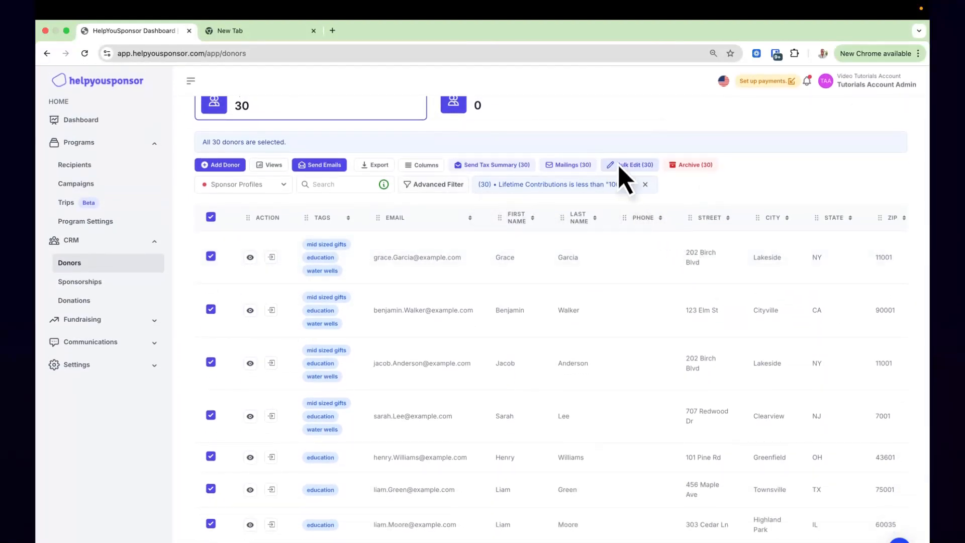
pyautogui.click(631, 165)
pyautogui.click(835, 121)
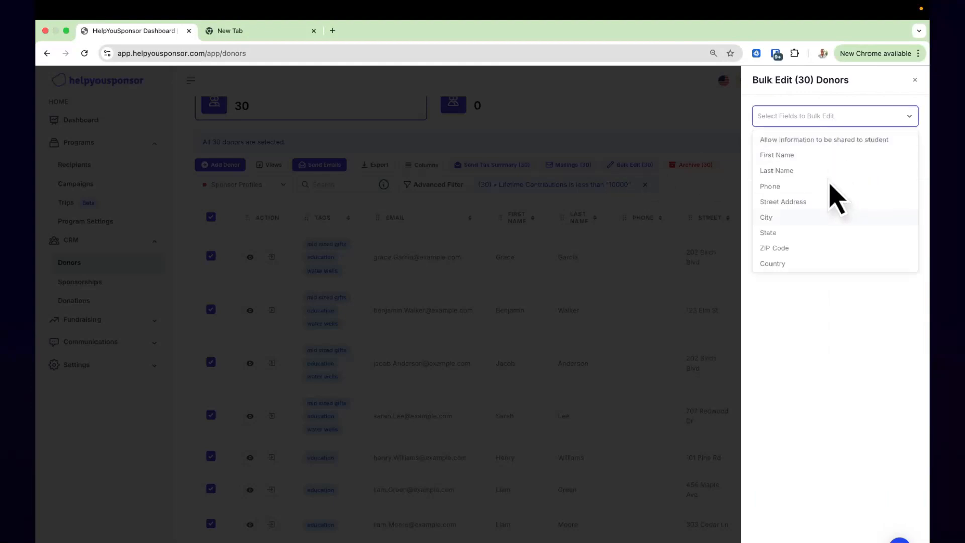
pyautogui.scroll(-2, 800, 251)
pyautogui.click(800, 241)
# - Create the tag "lifetime less than 10k" for the selected donors and save the bulk edit
pyautogui.click(801, 190)
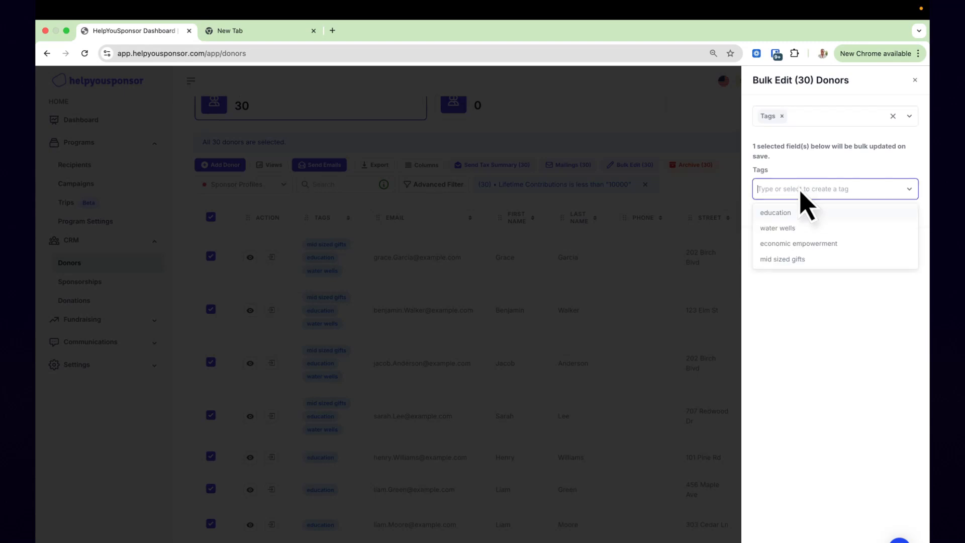
pyautogui.write('con')
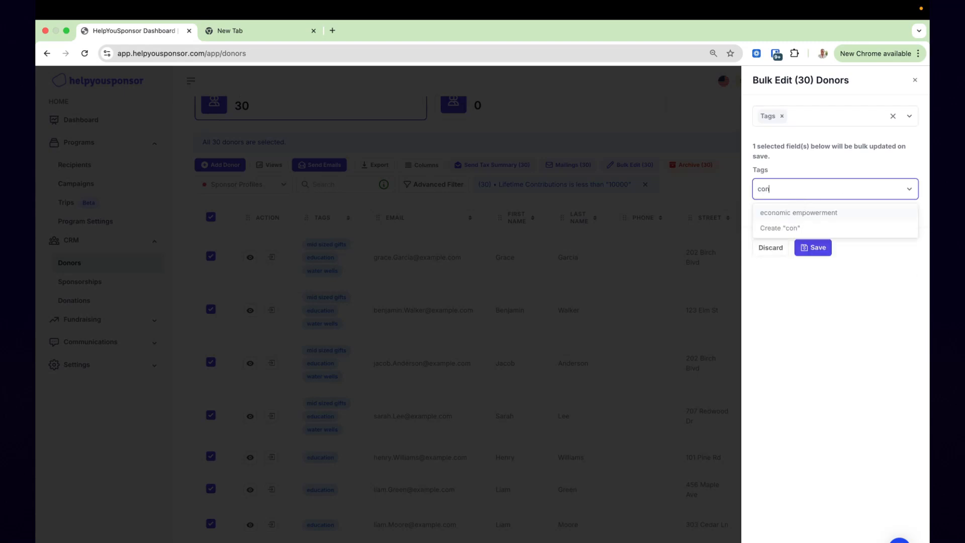
pyautogui.press('BackSpace')
pyautogui.press('BackSpace')
pyautogui.write('lifetime less than 10k')
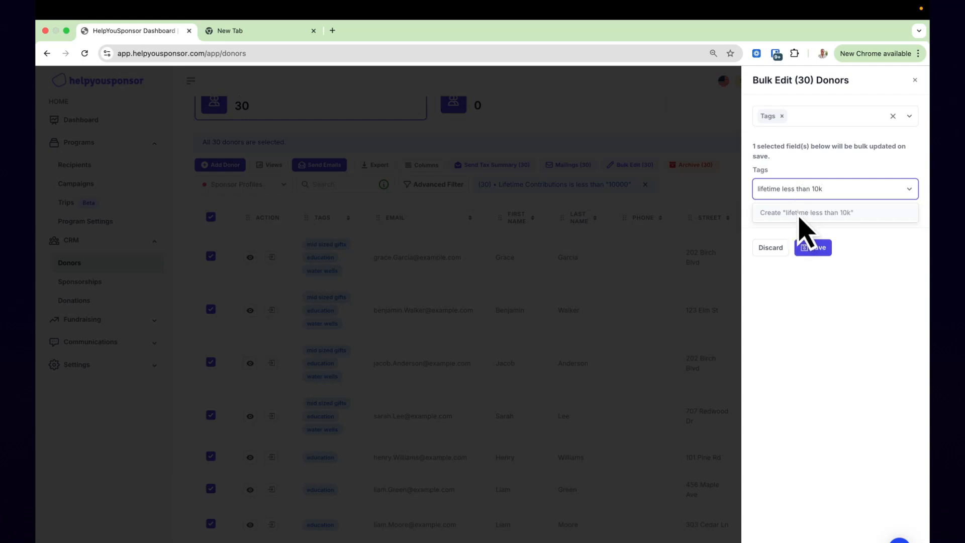
pyautogui.click(799, 217)
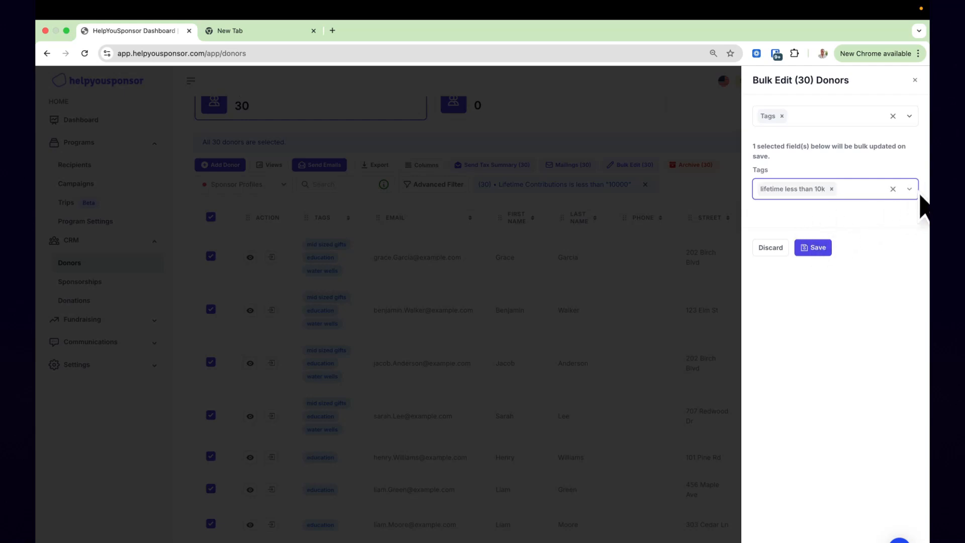
pyautogui.click(817, 251)
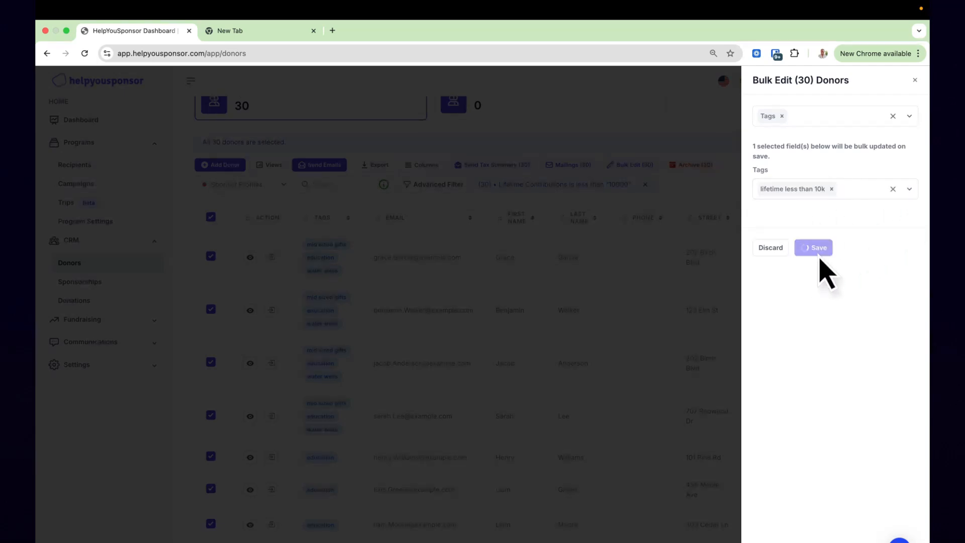
# - Reload the donor list and check the donors' tags for the bulk update
pyautogui.scroll(-10, 788, 319)
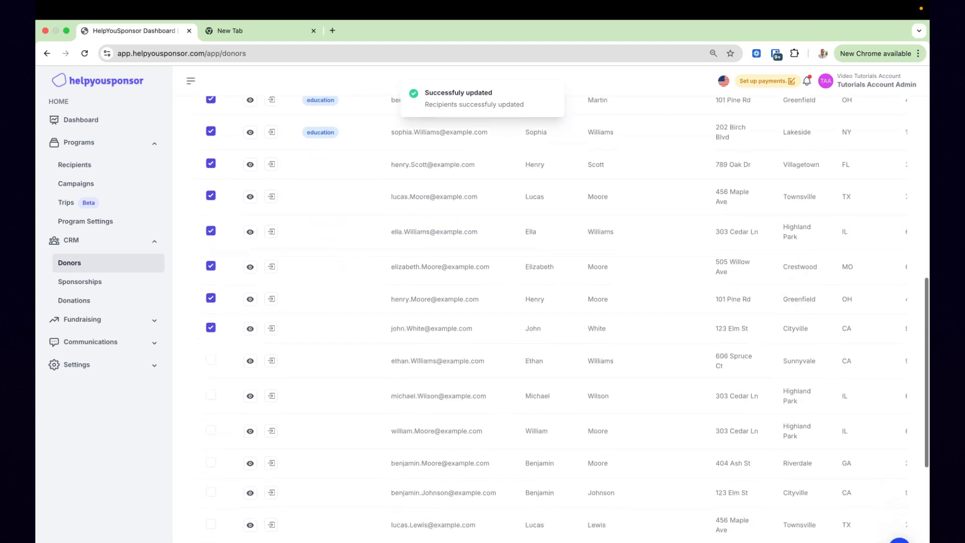
pyautogui.scroll(15, 789, 318)
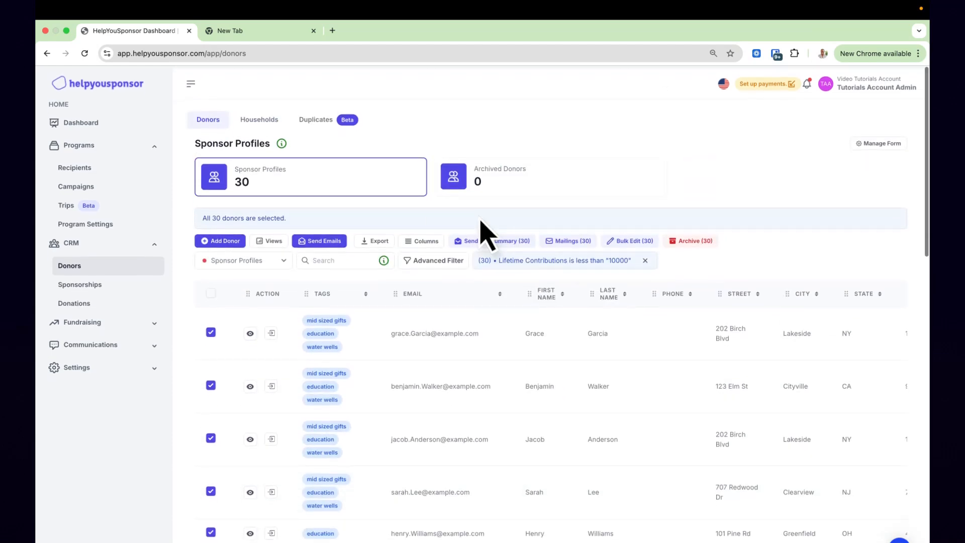
pyautogui.click(85, 53)
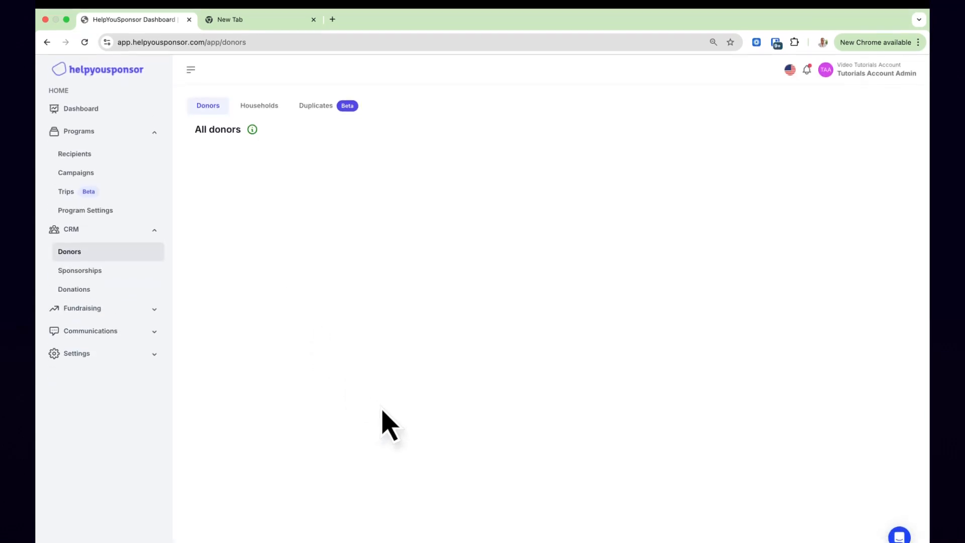
pyautogui.scroll(-6, 398, 403)
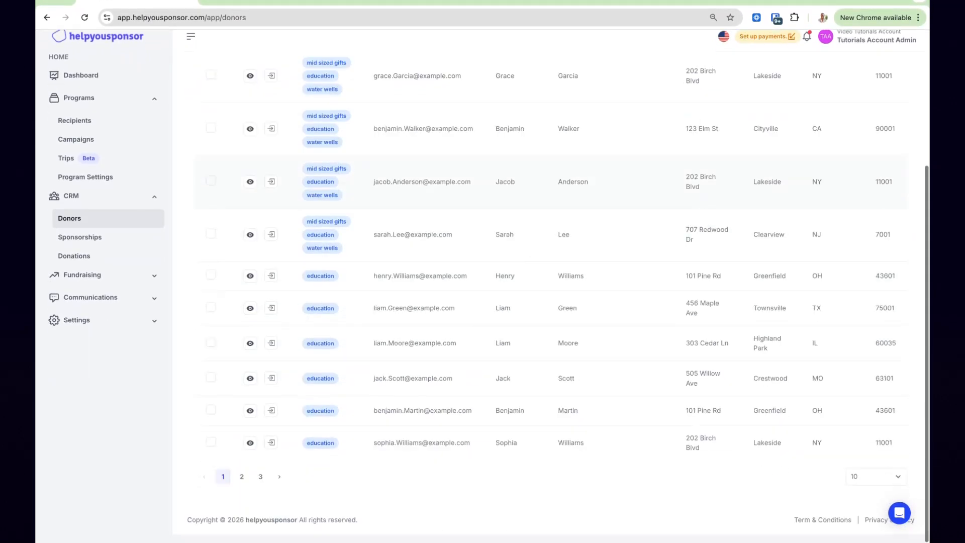
pyautogui.scroll(4, 258, 226)
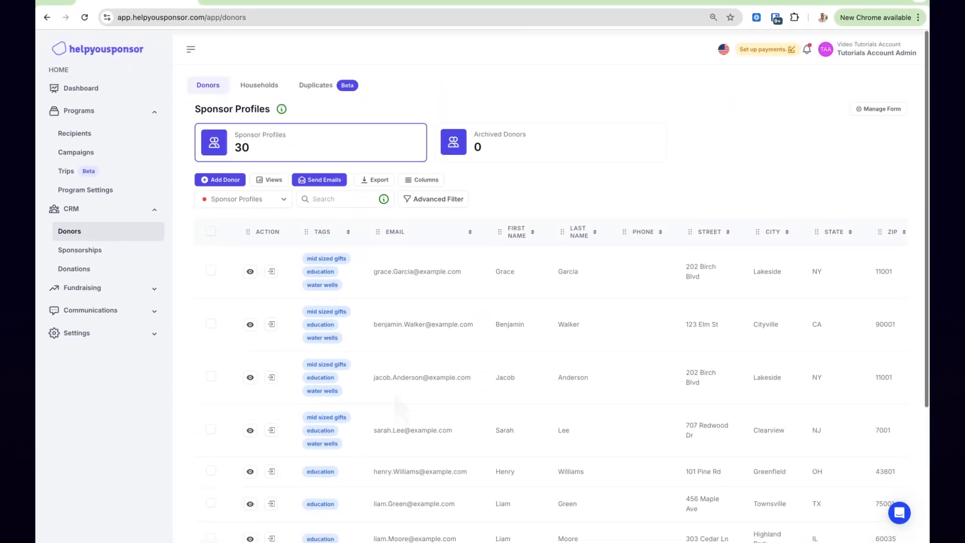
pyautogui.click(85, 17)
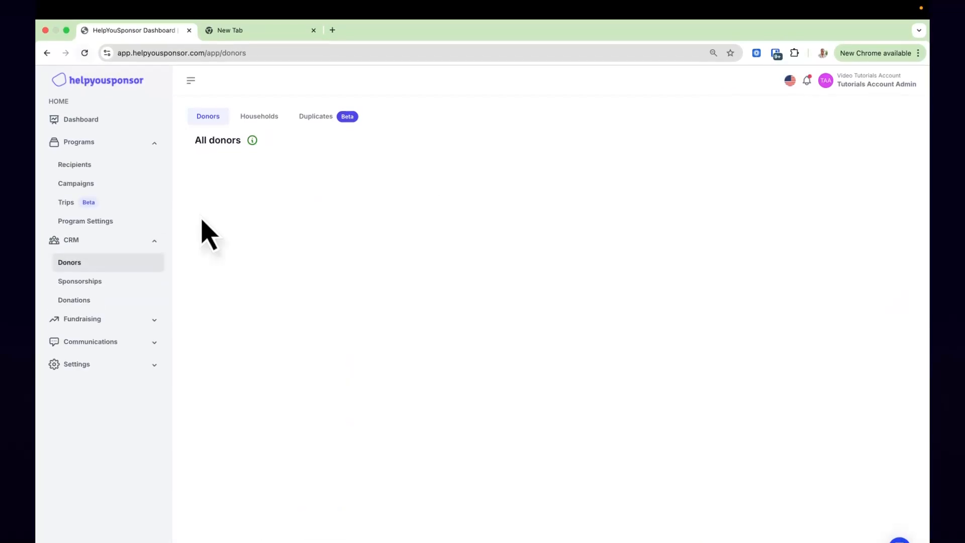
# - Check the assigned tags across all three pages of sponsor profiles and return to page 1
pyautogui.scroll(-5, 375, 417)
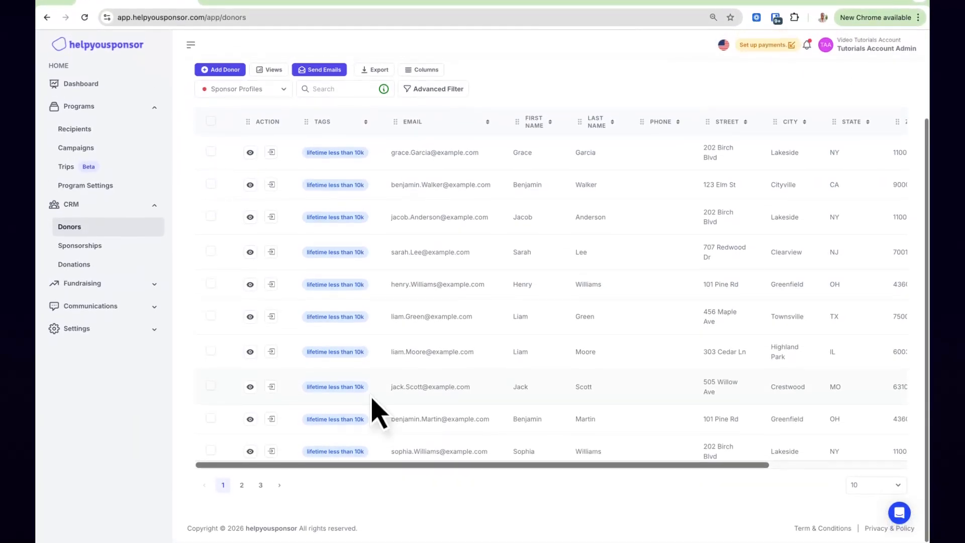
pyautogui.click(242, 484)
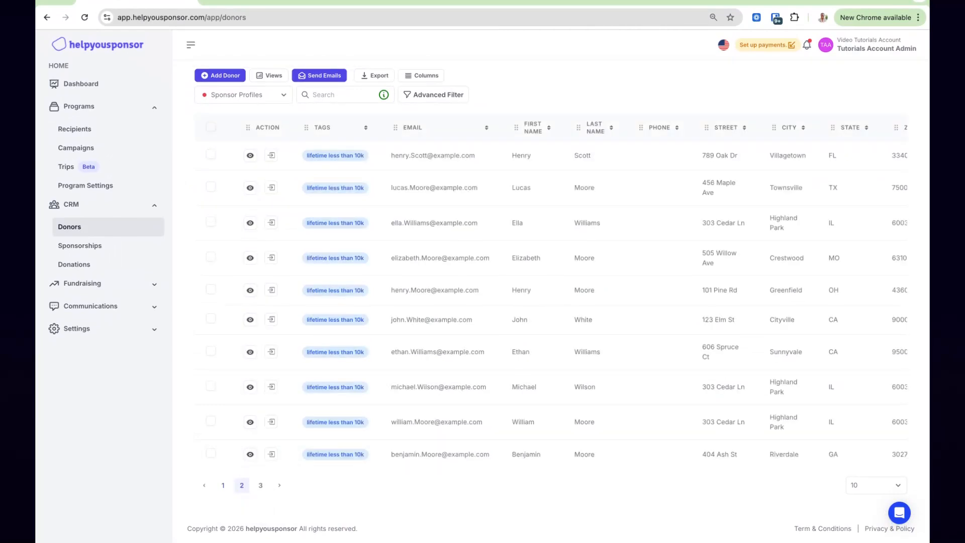
pyautogui.click(263, 489)
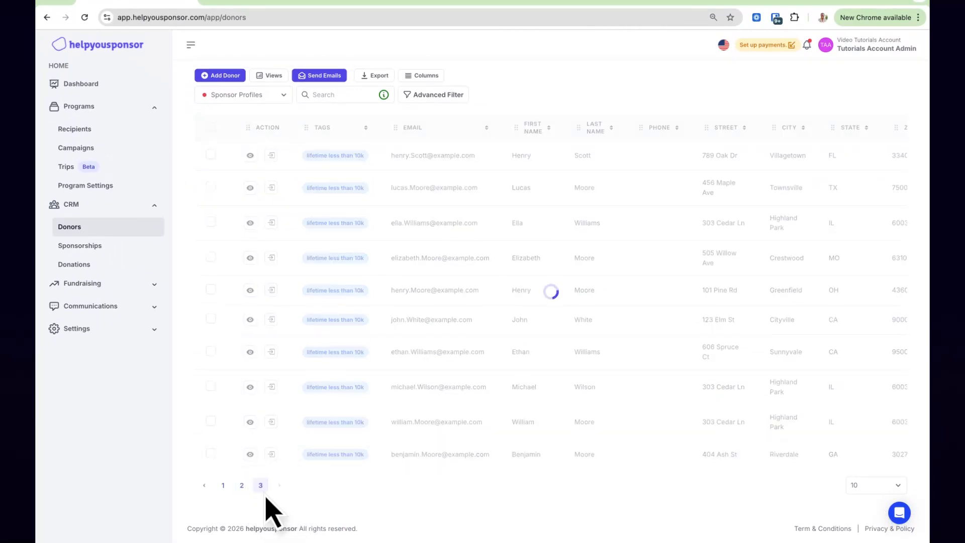
pyautogui.click(242, 487)
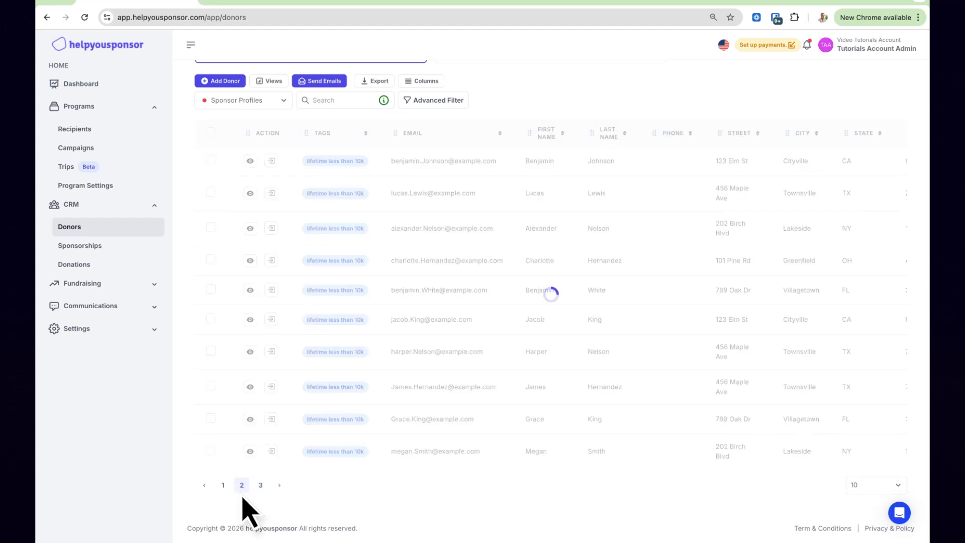
pyautogui.click(221, 490)
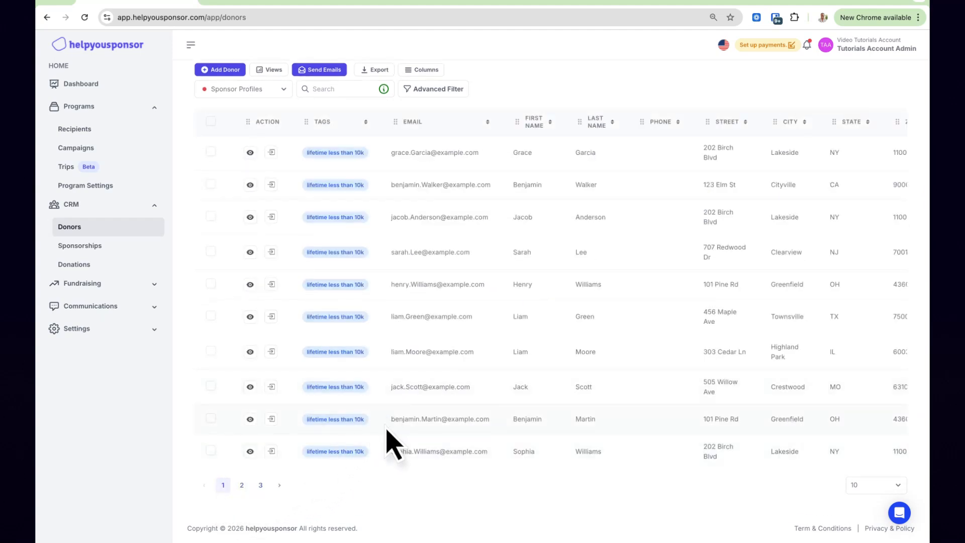
# - Select only the first donor in the sponsor profiles list
pyautogui.scroll(3, 362, 351)
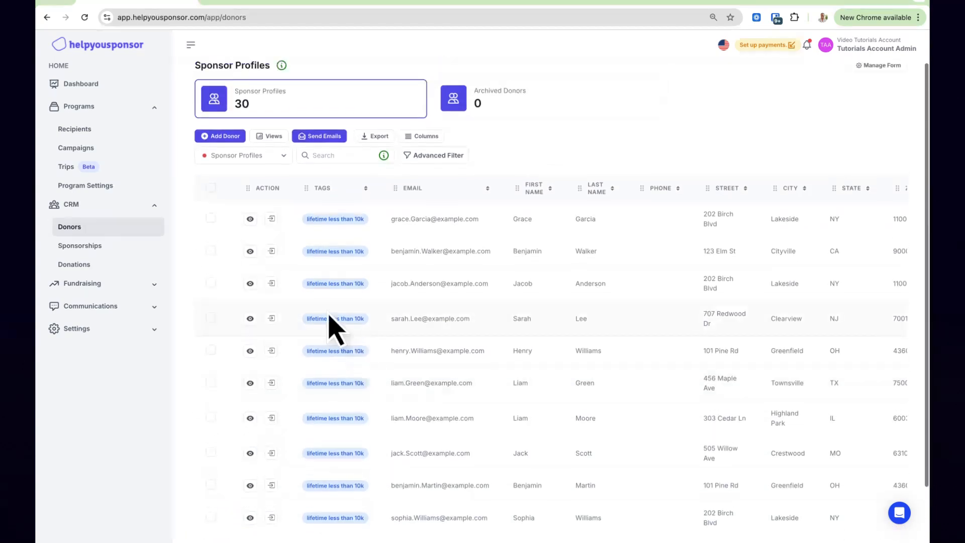
pyautogui.click(211, 218)
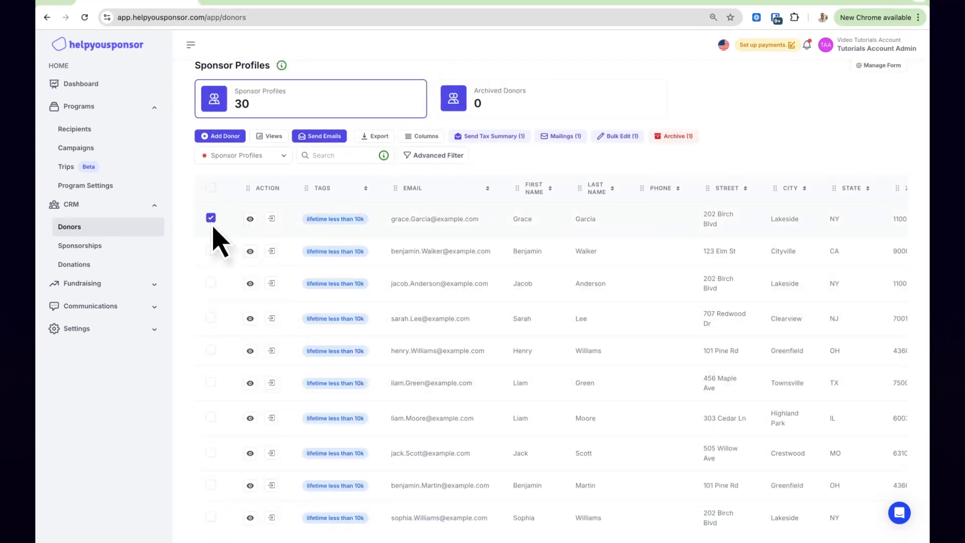